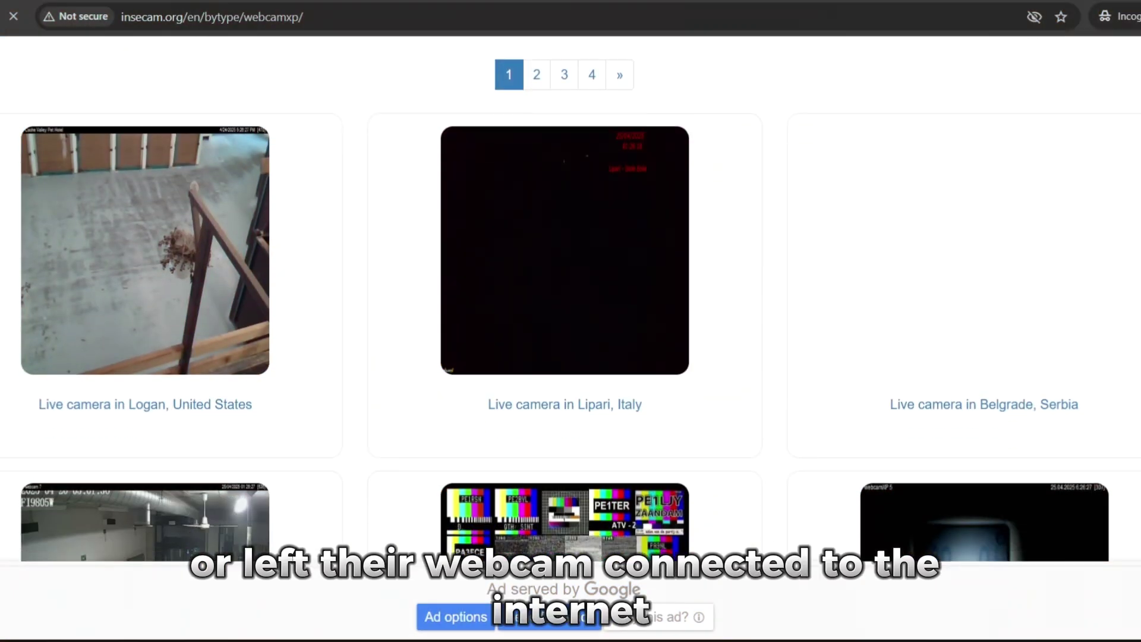
Look through the live camera listings on the first webcamXP page, down to the page links below them.
scroll(570, 321, "down", 5)
scroll(560, 515, "down", 2)
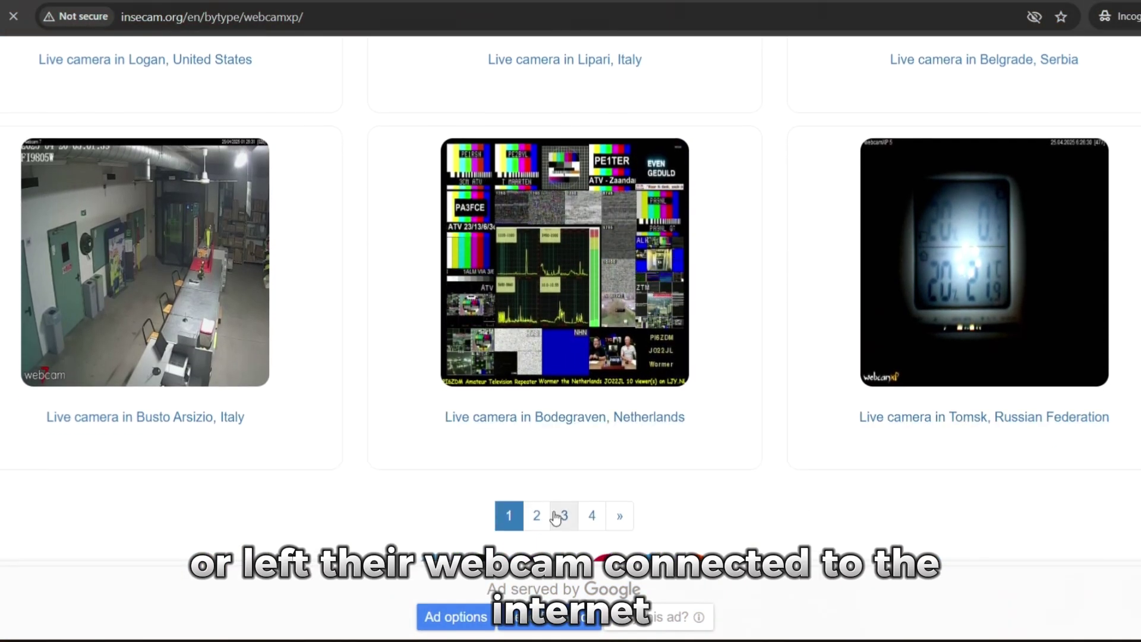
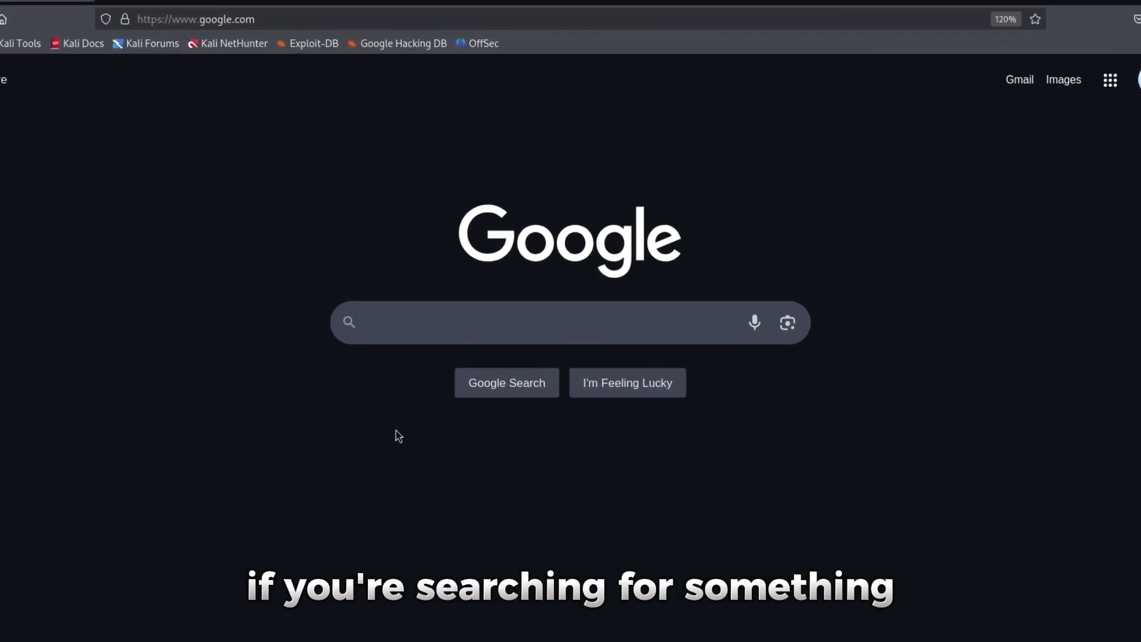
Search Google for "iphone" and look through the product listings and web results.
left_click(393, 328)
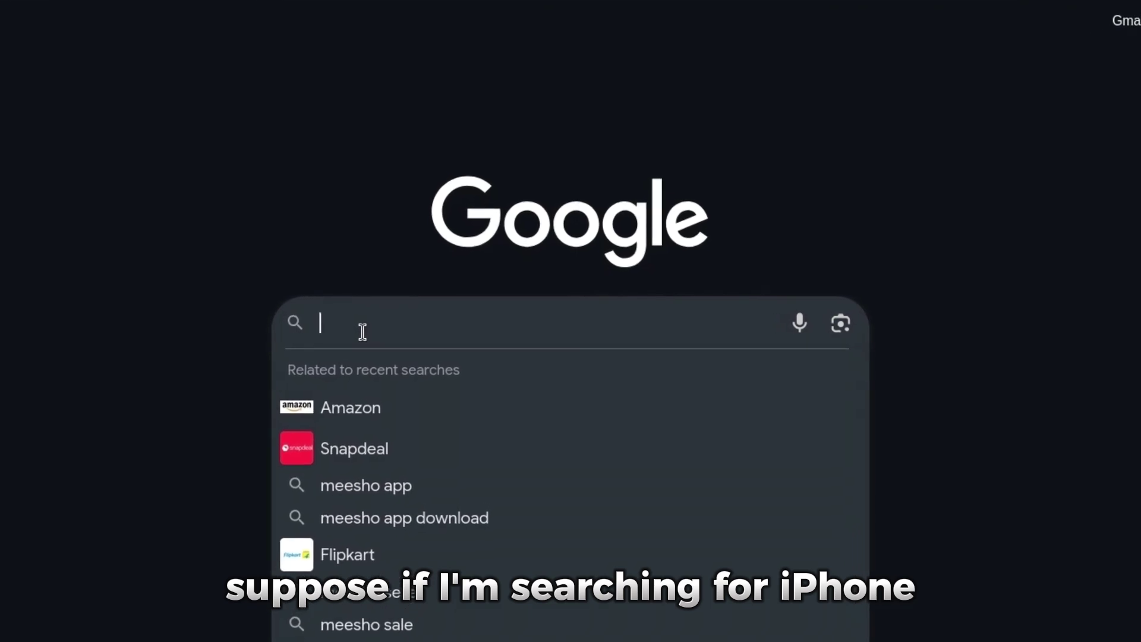
type("iphone")
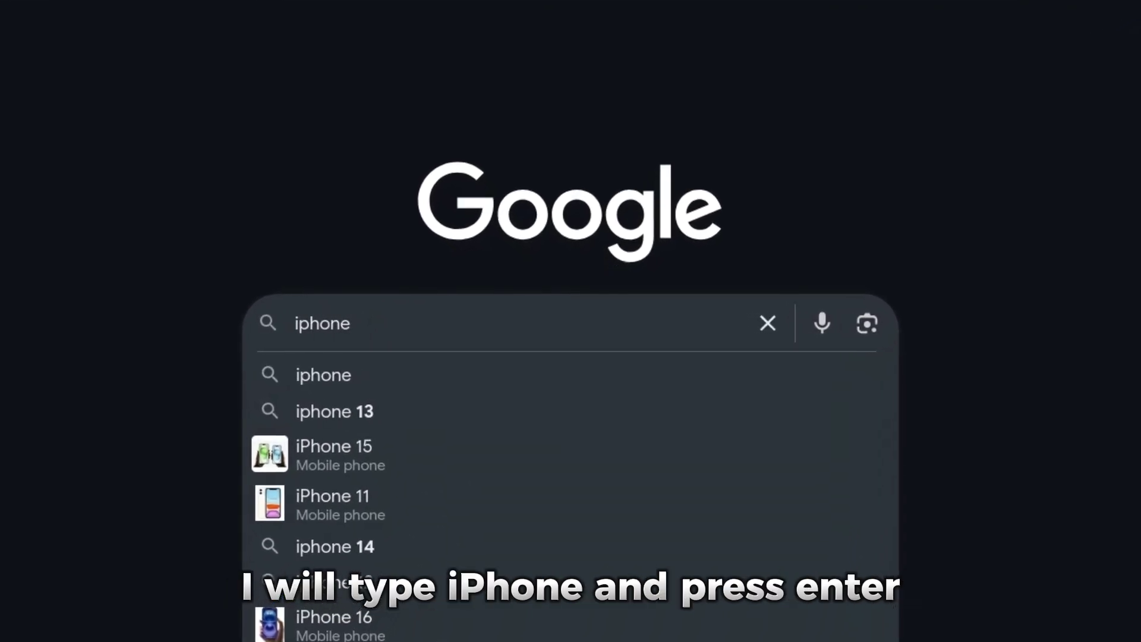
key("Return")
scroll(831, 411, "down", 10)
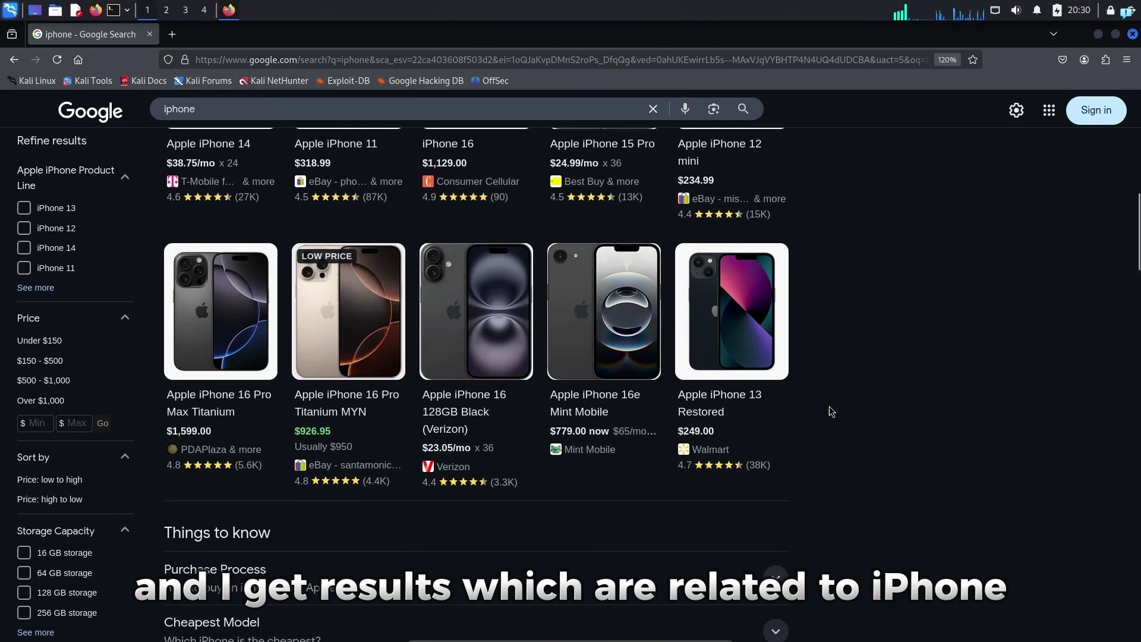
scroll(831, 411, "down", 5)
scroll(831, 411, "down", 3)
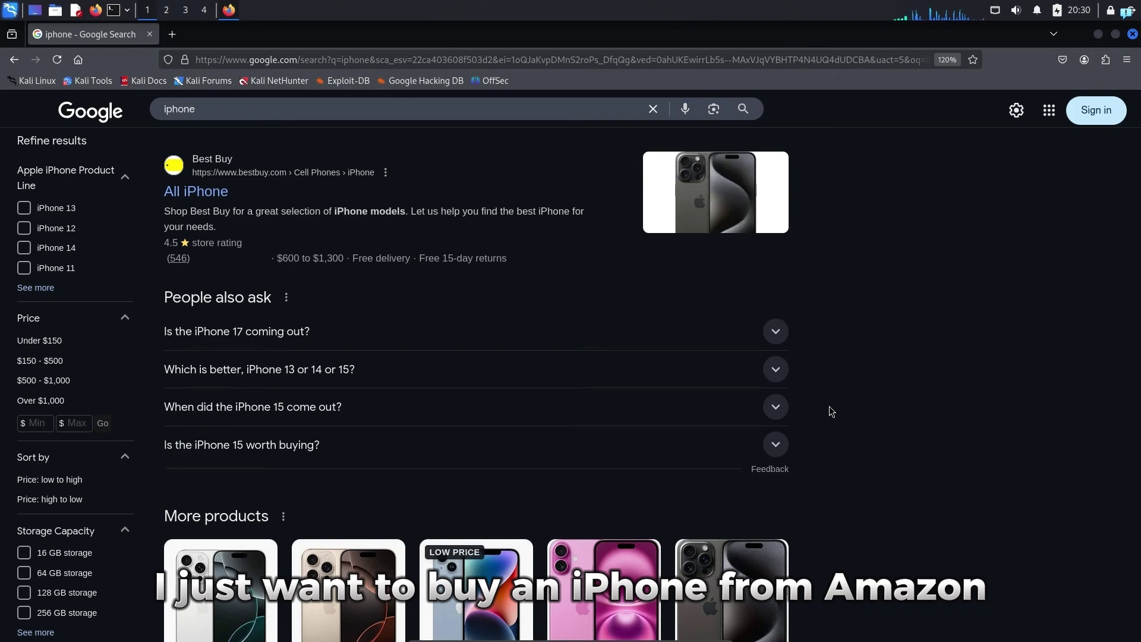
Extend the query to "iphone site:amazon.com", run the search and look through the Amazon results.
scroll(829, 405, "up", 15)
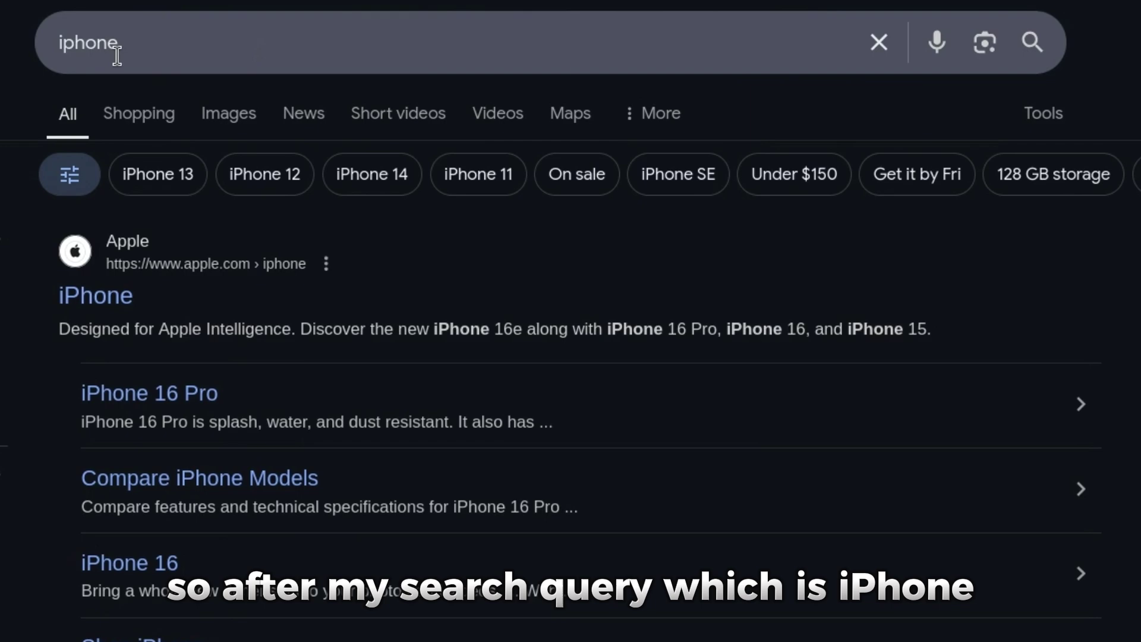
left_click(164, 50)
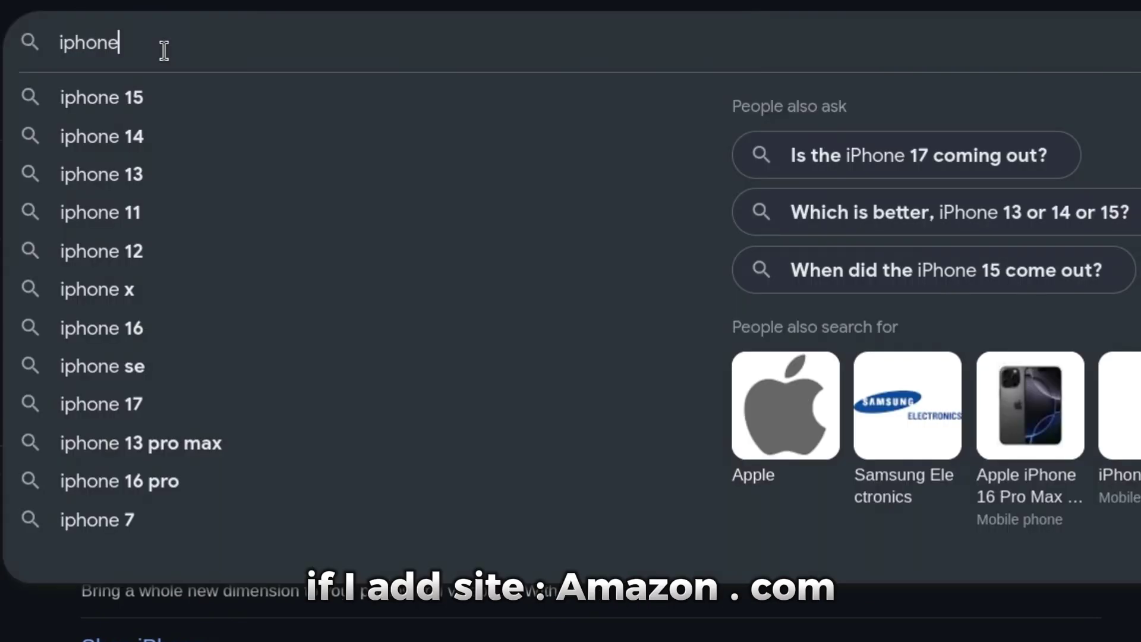
type("site:ama")
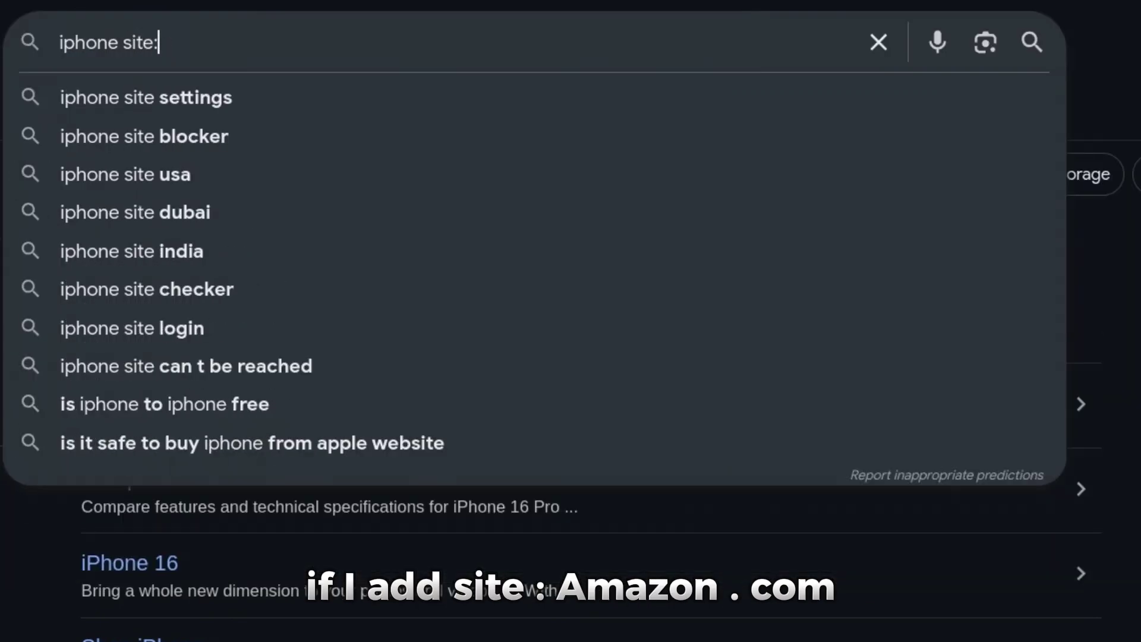
type("zon")
type(".com")
key("Return")
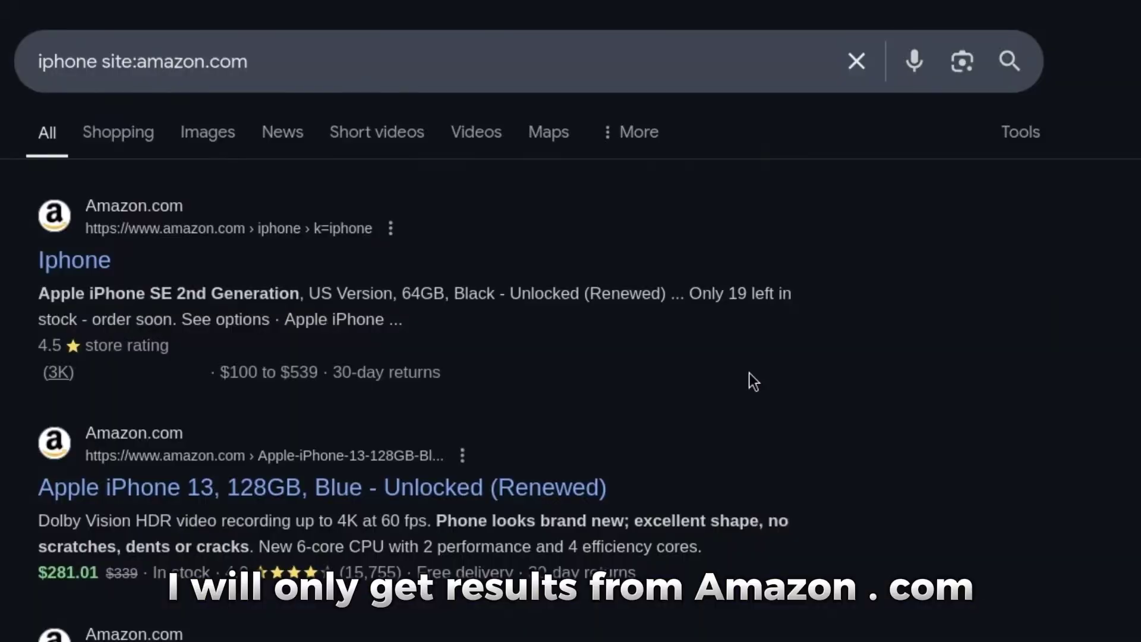
scroll(749, 373, "down", 5)
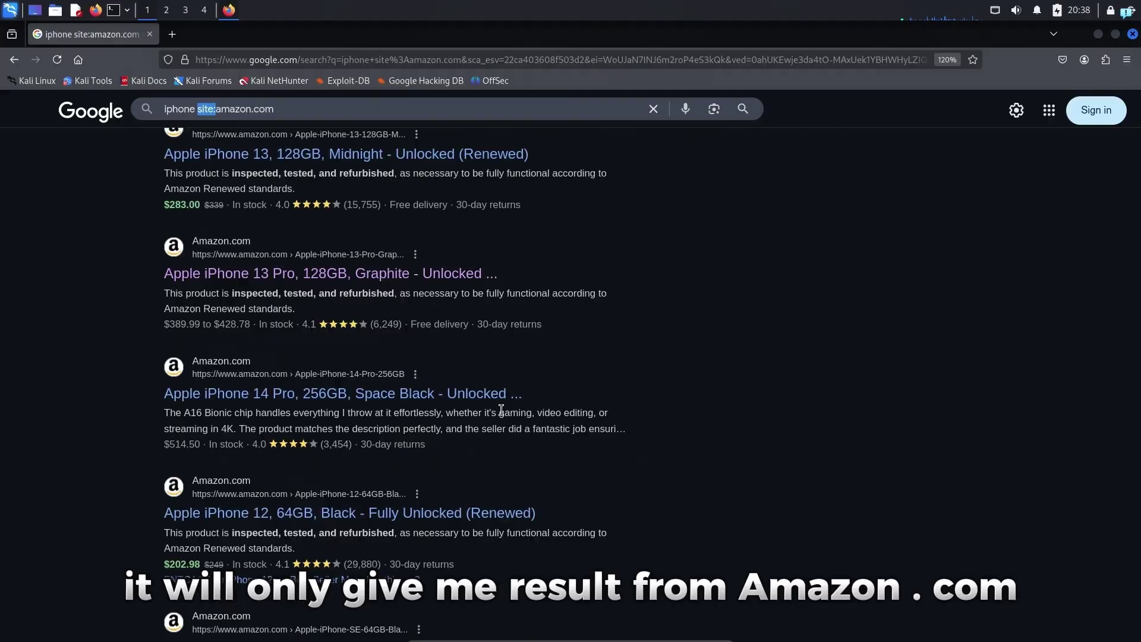
Replace the query with "how to get rich", run the search and look through the results.
scroll(502, 413, "up", 10)
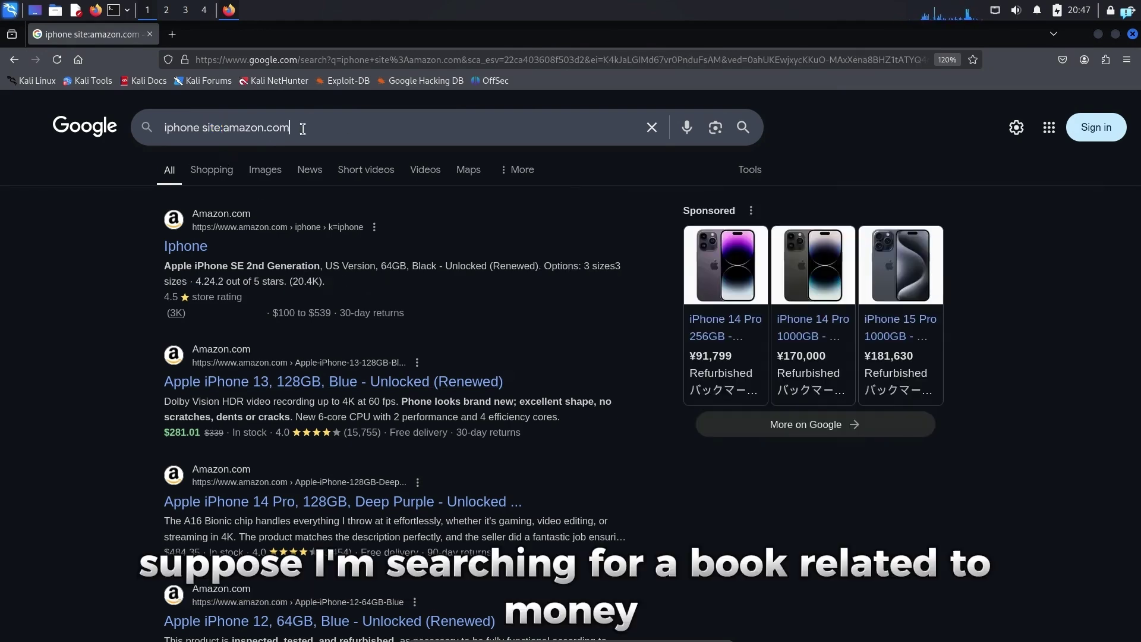
type("how to get ri")
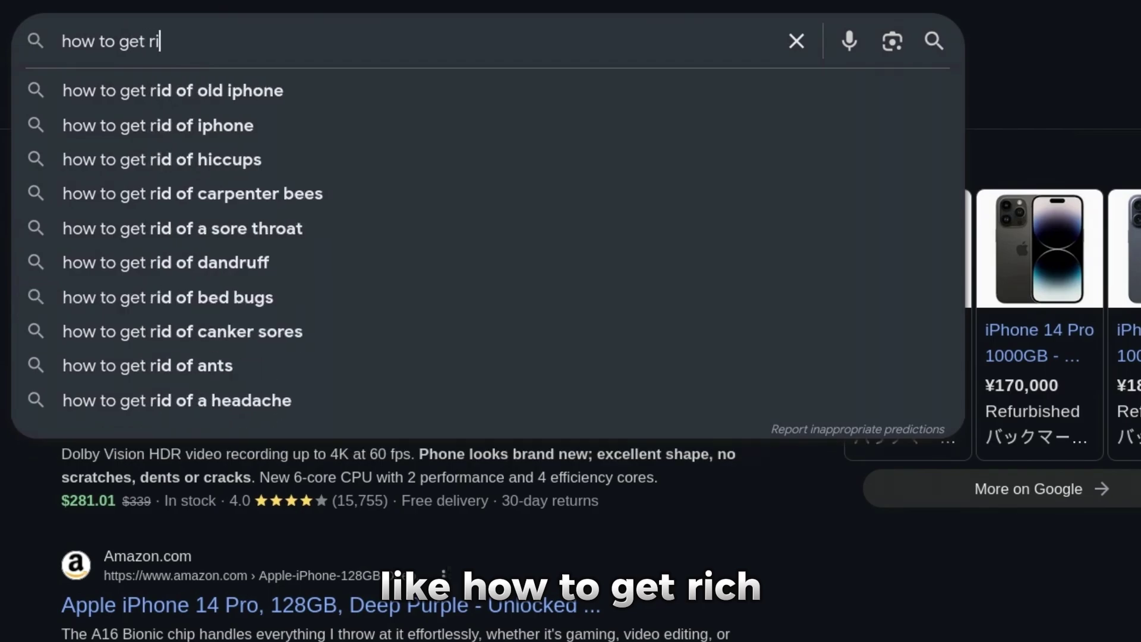
type("ch")
key("Return")
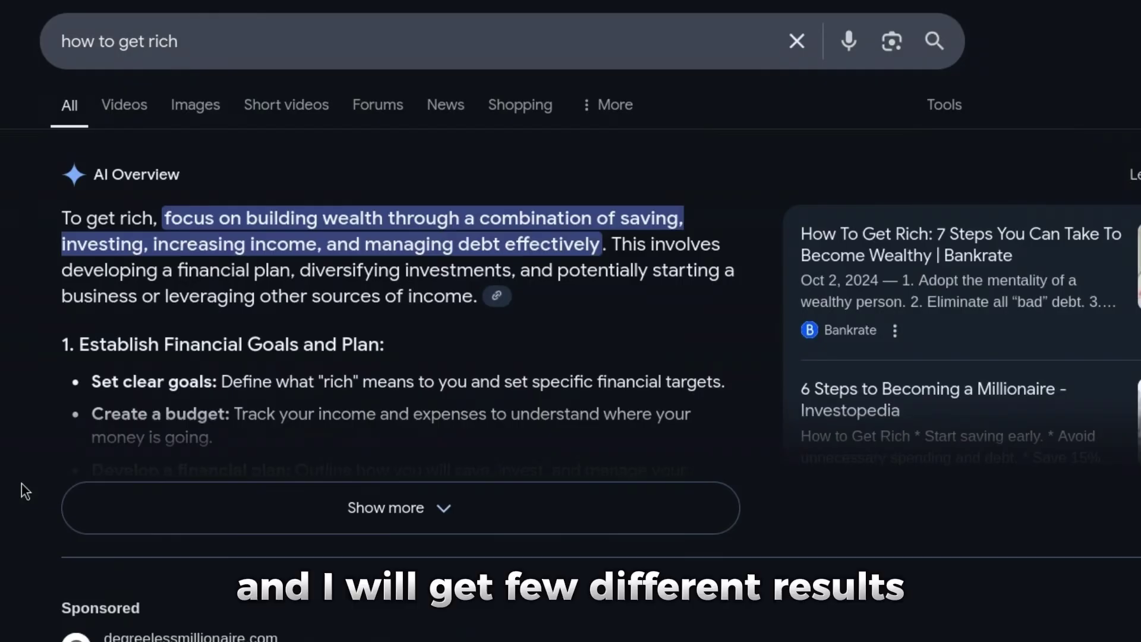
scroll(21, 487, "down", 10)
scroll(21, 484, "down", 5)
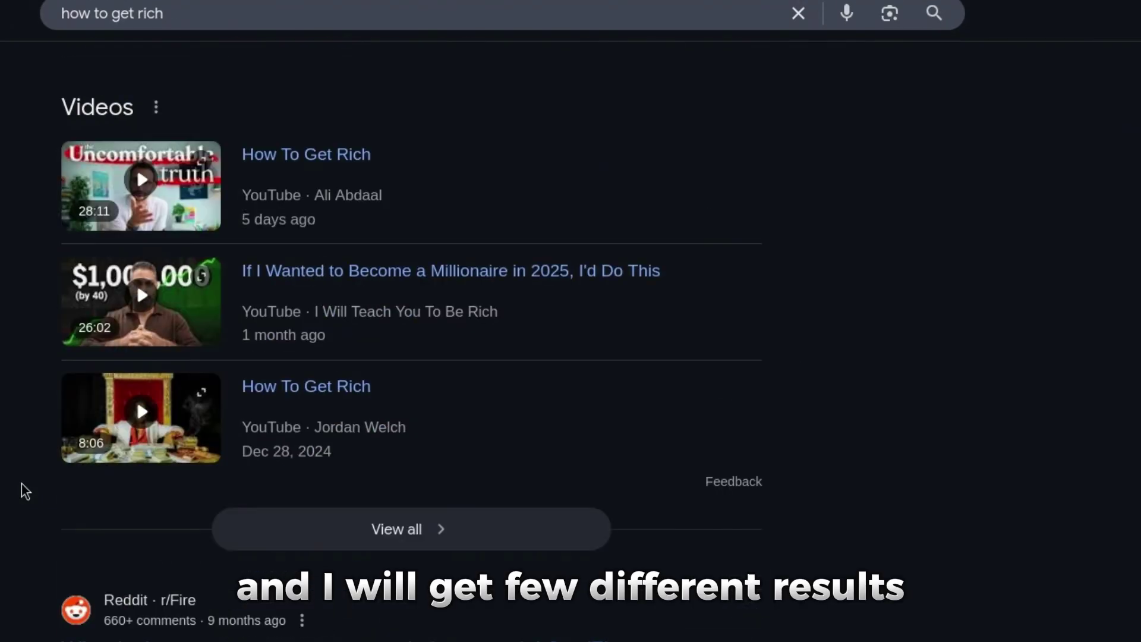
scroll(22, 484, "down", 6)
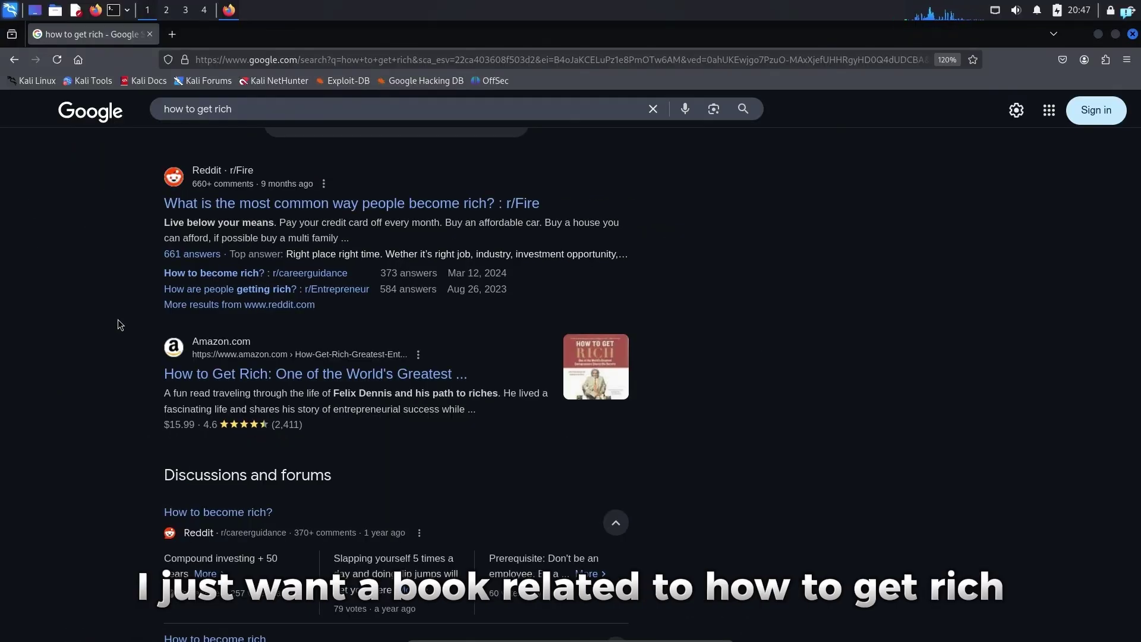
Add the operator filetype:pdf to the "how to get rich" query and run the search.
scroll(118, 324, "up", 10)
left_click(284, 125)
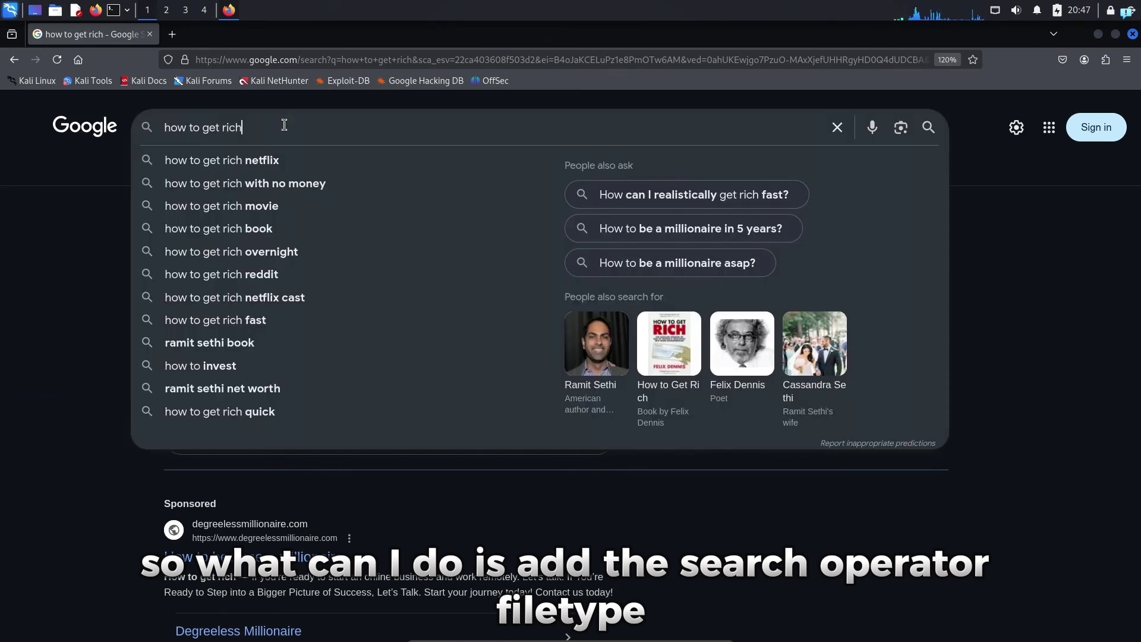
type("file")
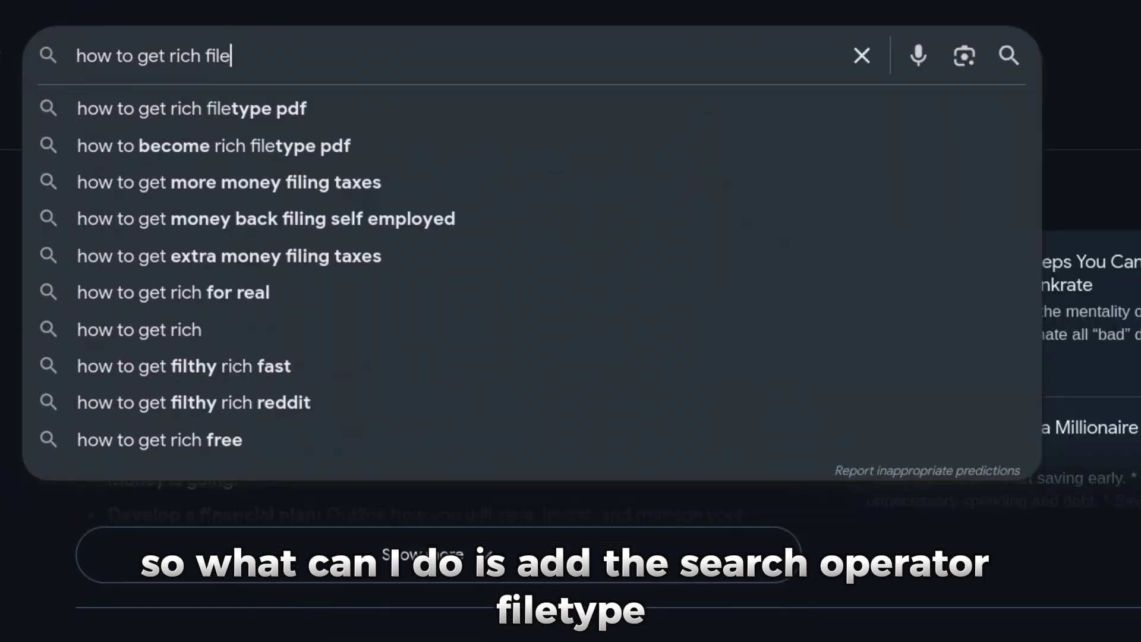
type("type:")
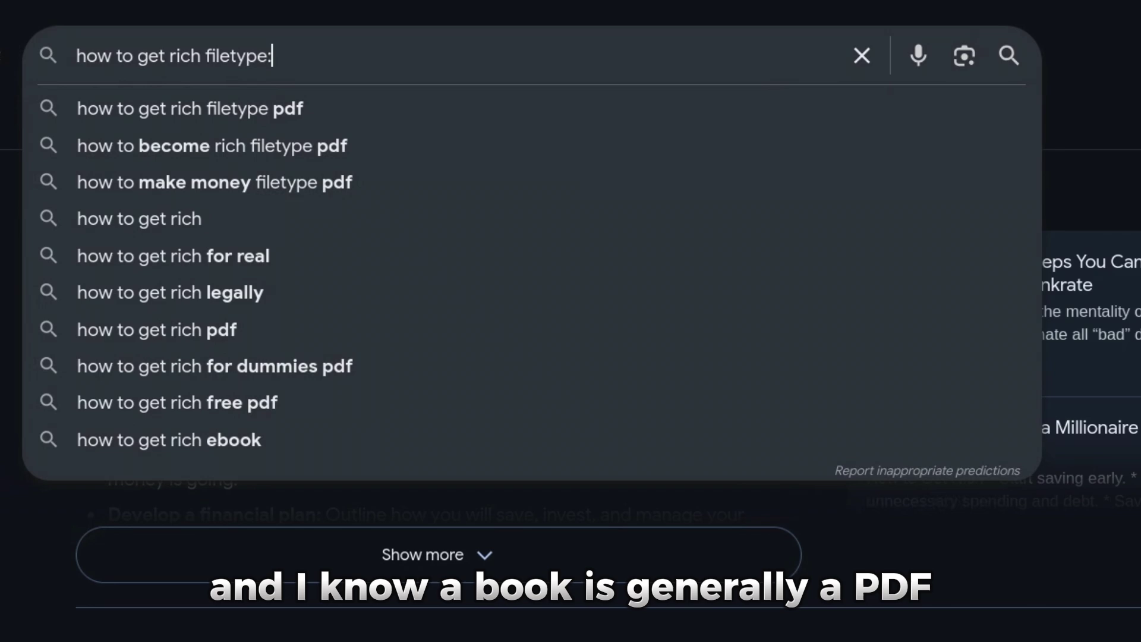
type("pdf")
key("Return")
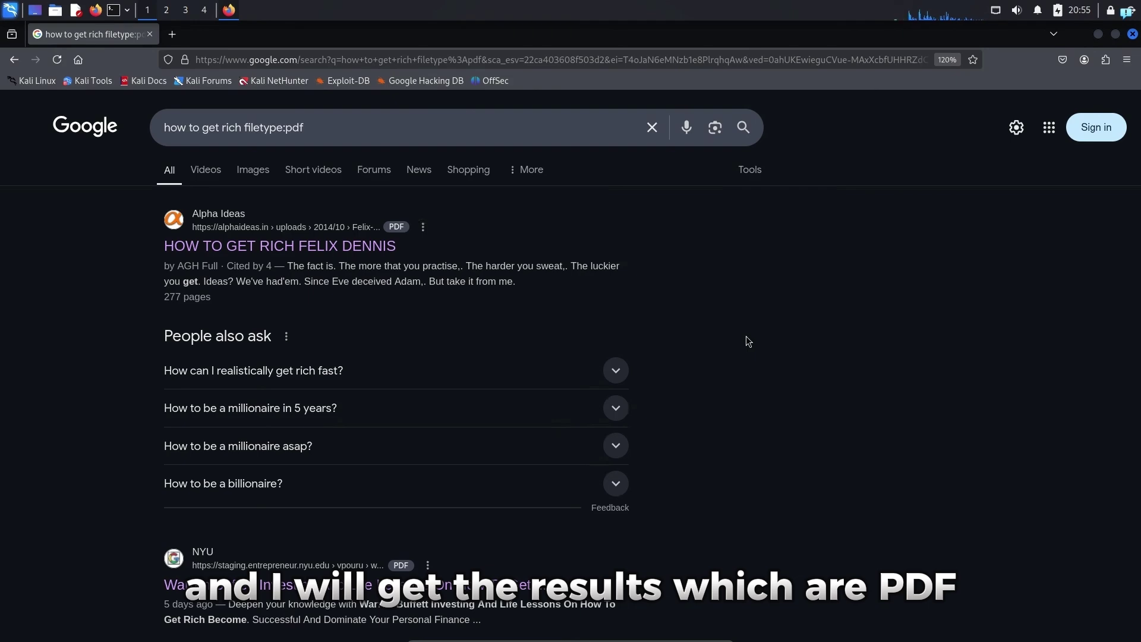
Open several of the PDF results in new tabs and check the documents' addresses for the .pdf ending.
right_click(350, 243)
left_click(369, 251)
scroll(362, 252, "down", 4)
right_click(345, 335)
left_click(369, 343)
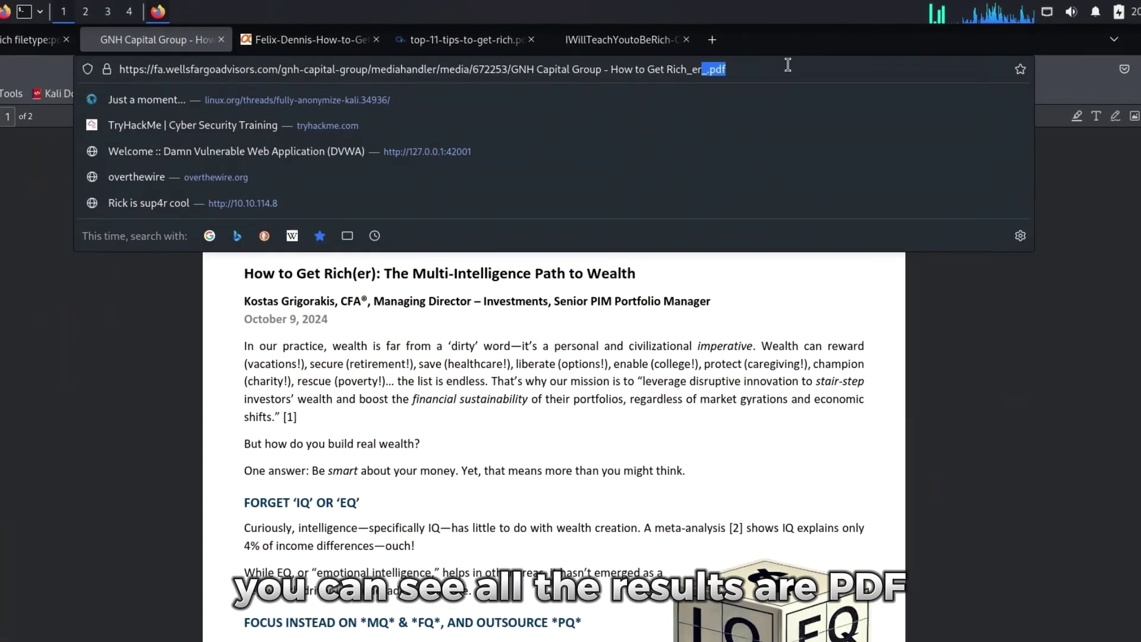
left_click_drag(524, 60, 558, 47)
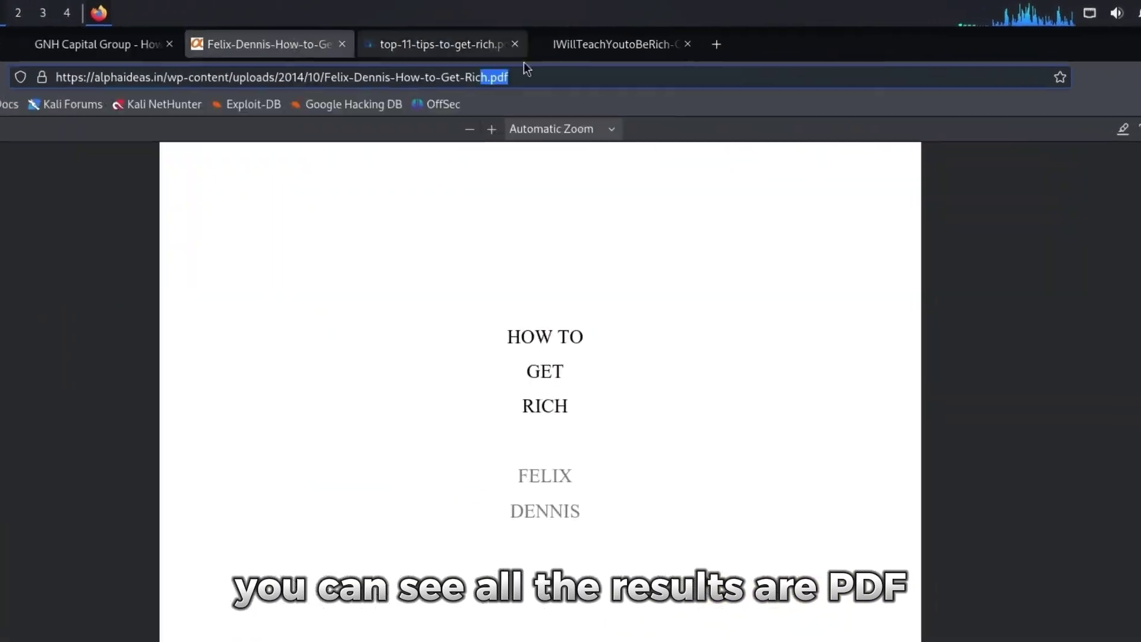
left_click(487, 49)
left_click(548, 50)
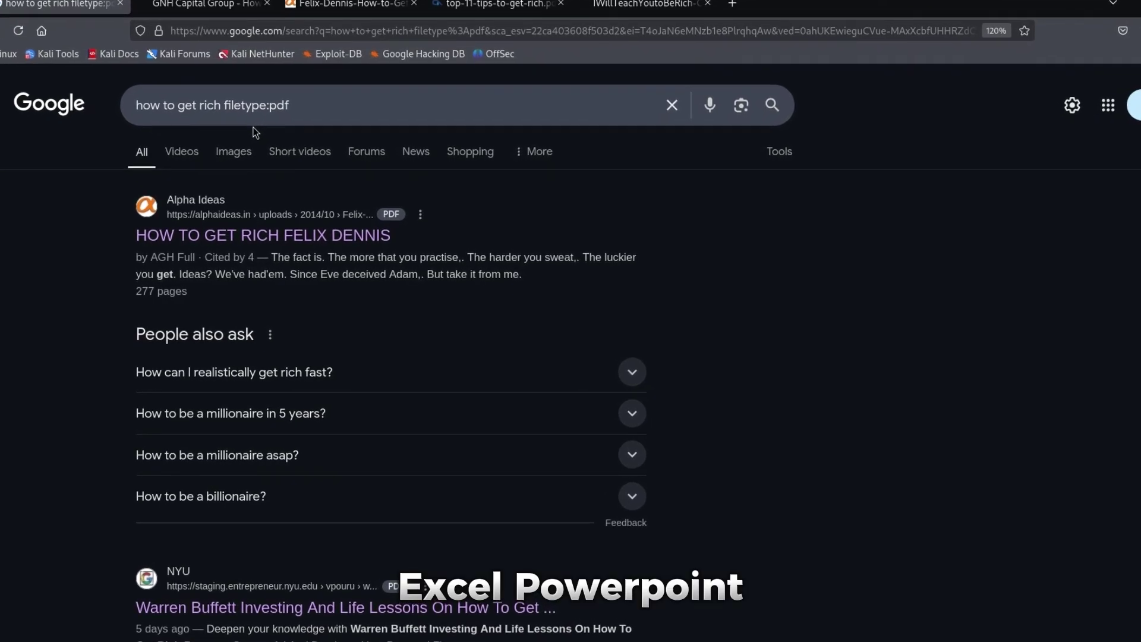
Change the file type in the query to env and replace "how to get rich" with the site: operator.
double_click(283, 105)
type("e")
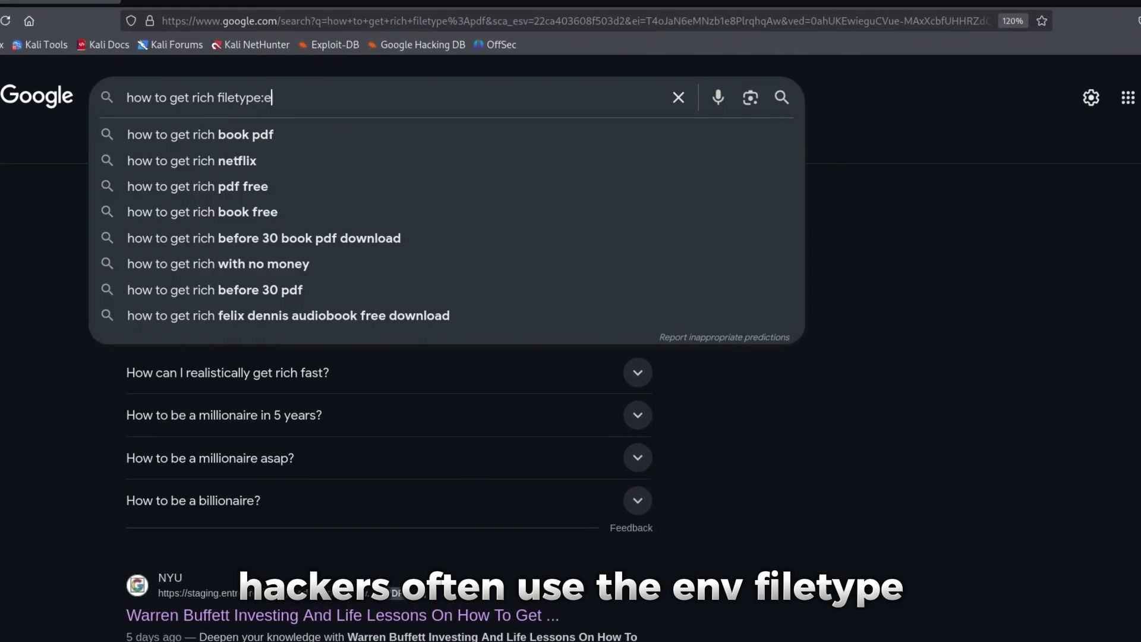
type("nv")
left_click_drag(217, 97, 128, 95)
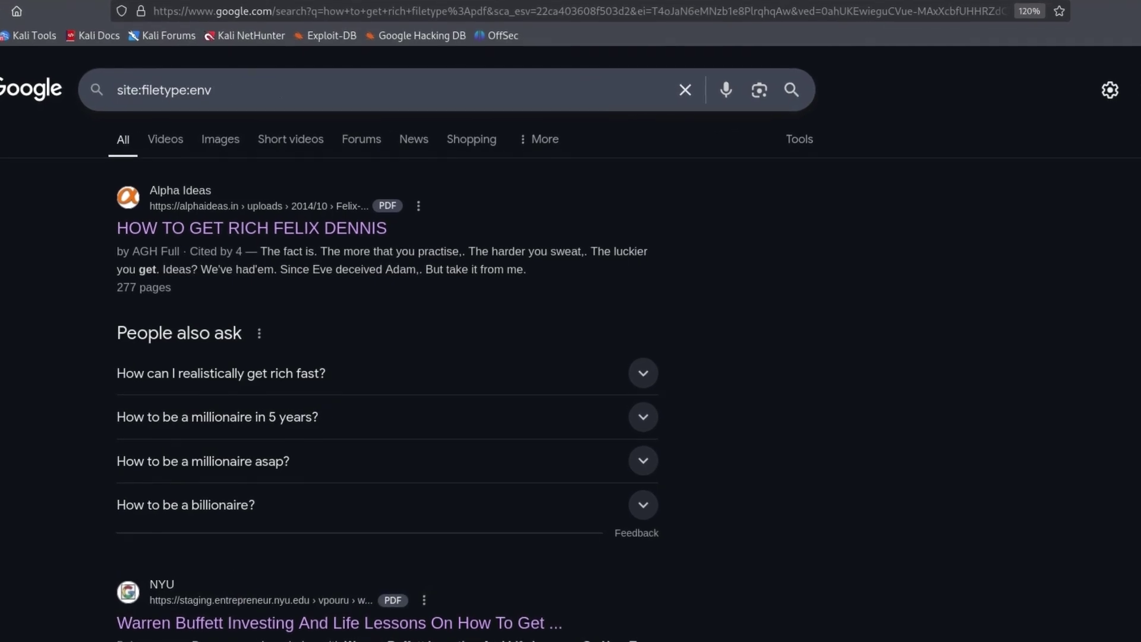
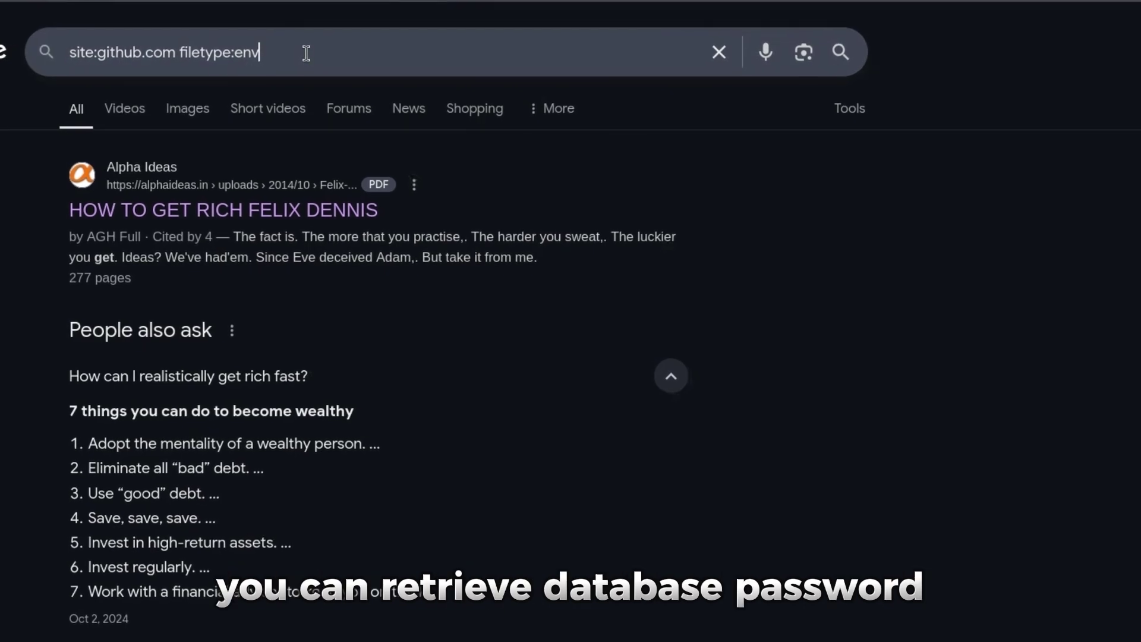
Add the keyword DB_PASSWORD to the site:github.com filetype:env query, run the search and look through the results.
type("DB_PASSWORD")
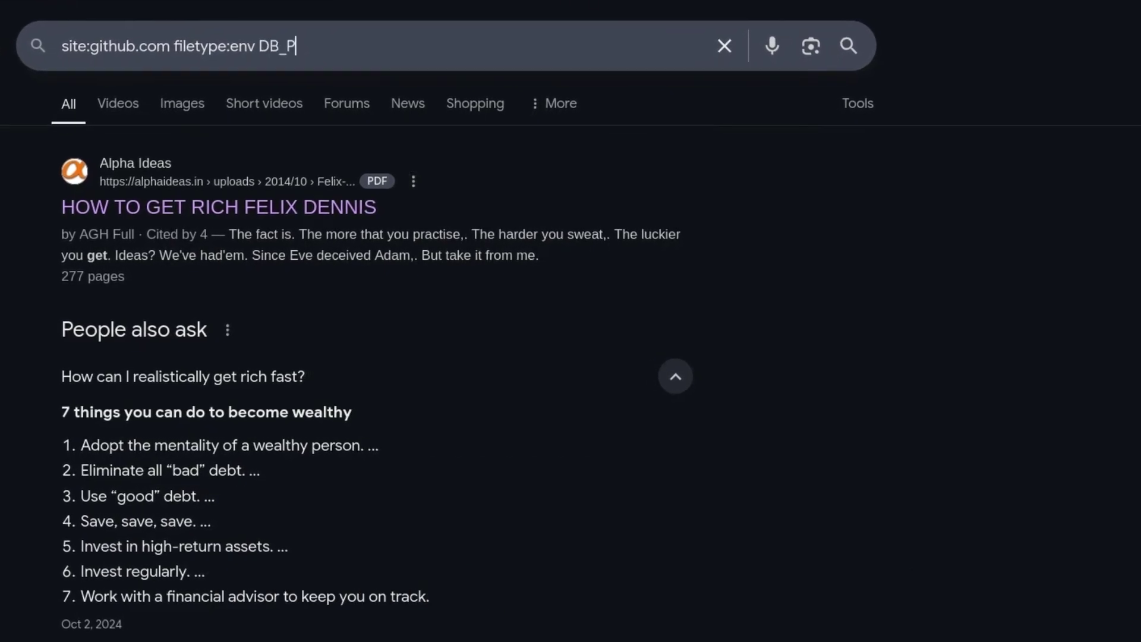
key("Return")
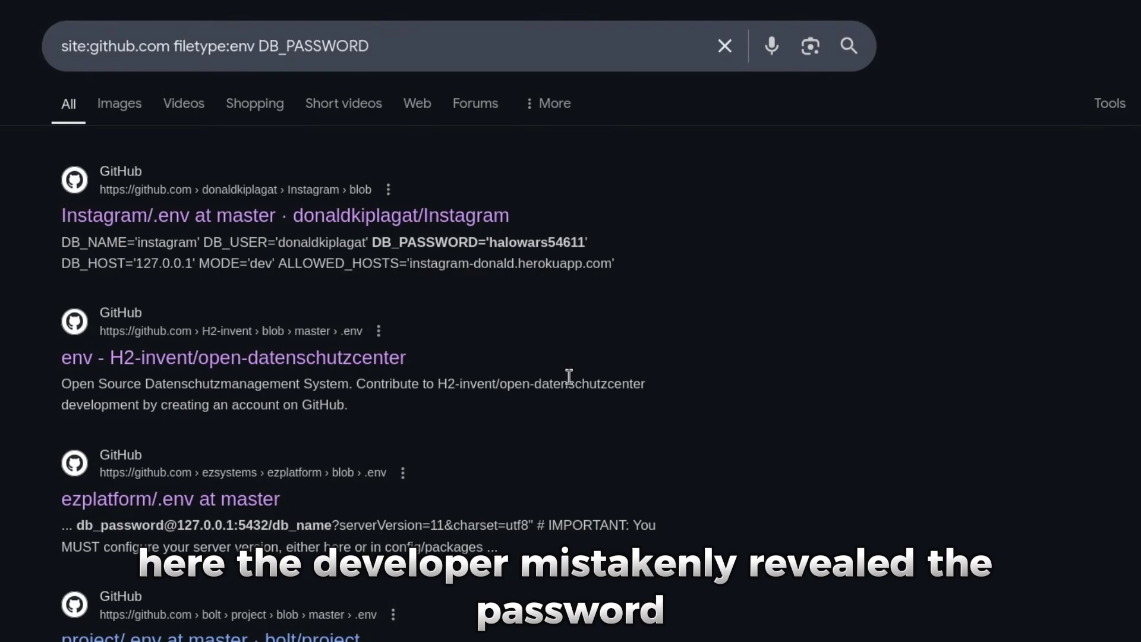
scroll(569, 376, "down", 13)
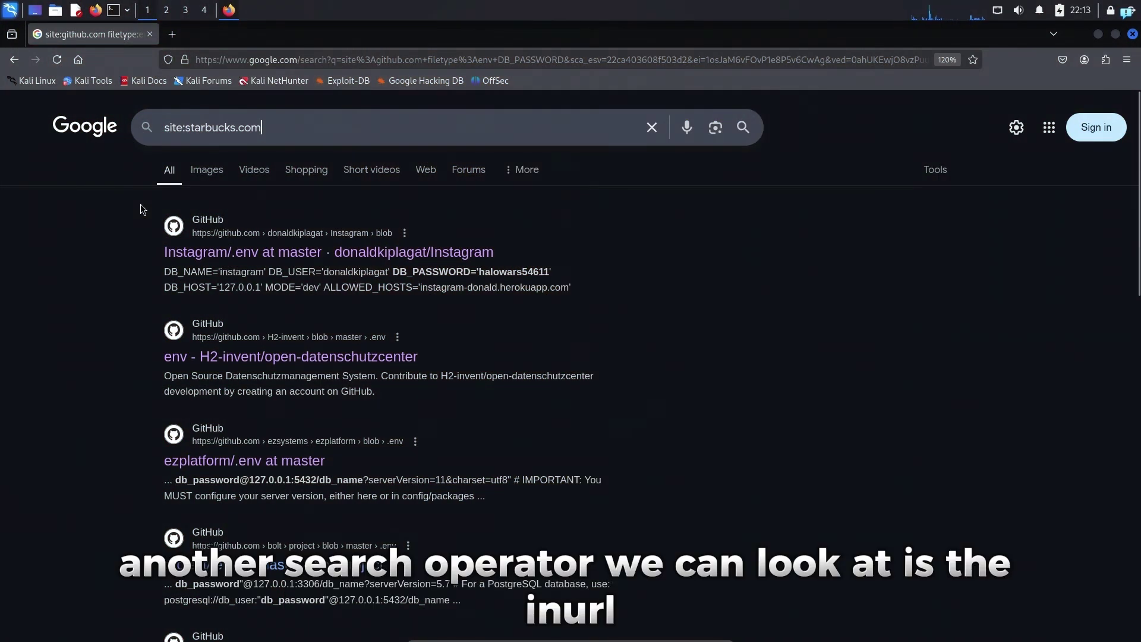
Search for site:starbucks.com inurl:admin and open the New User Request result in a new tab.
type("inu")
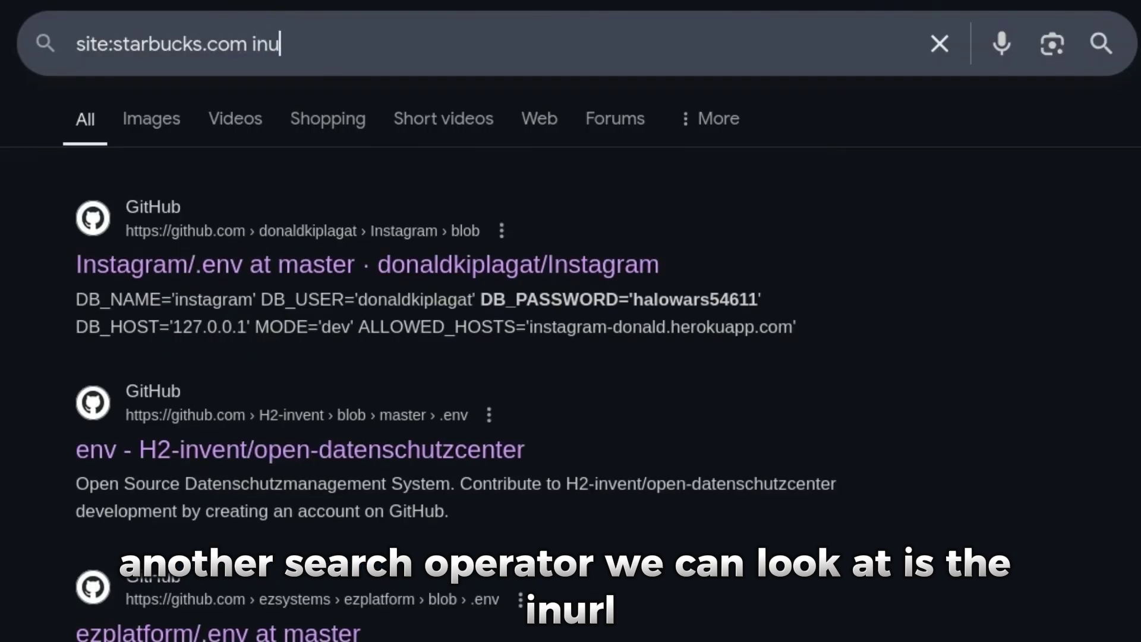
type("rl:admin")
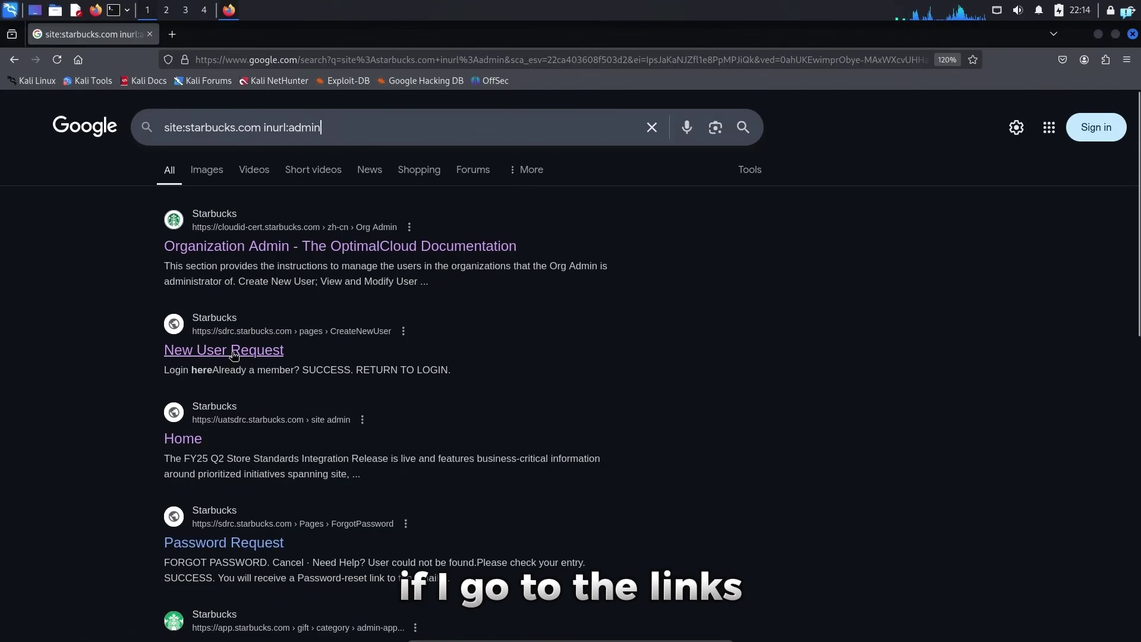
right_click(234, 354)
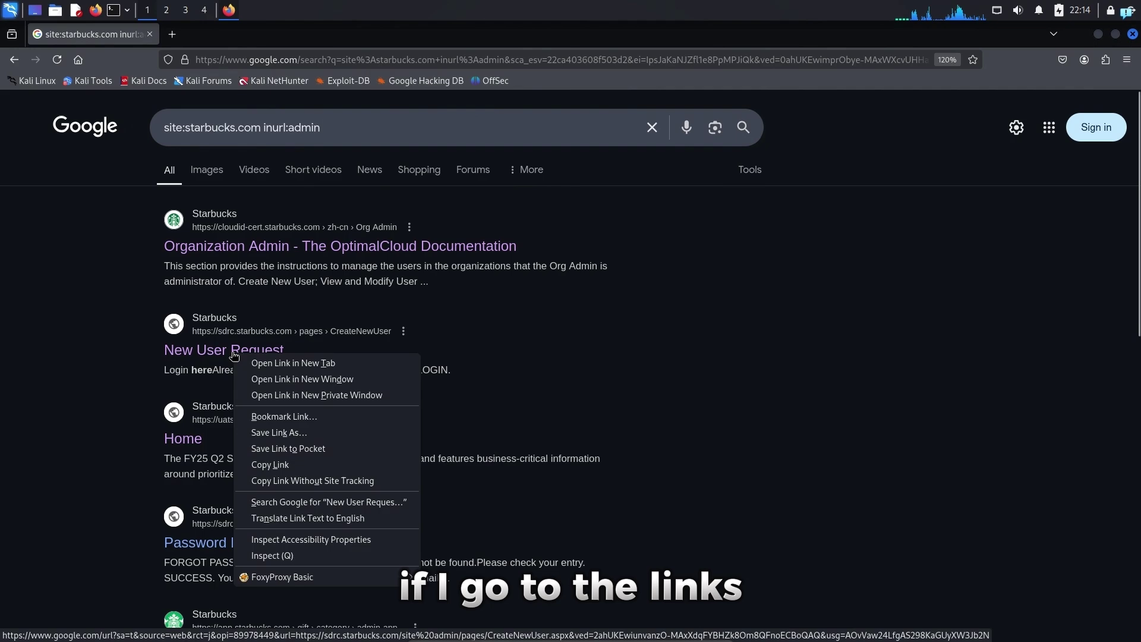
left_click(249, 366)
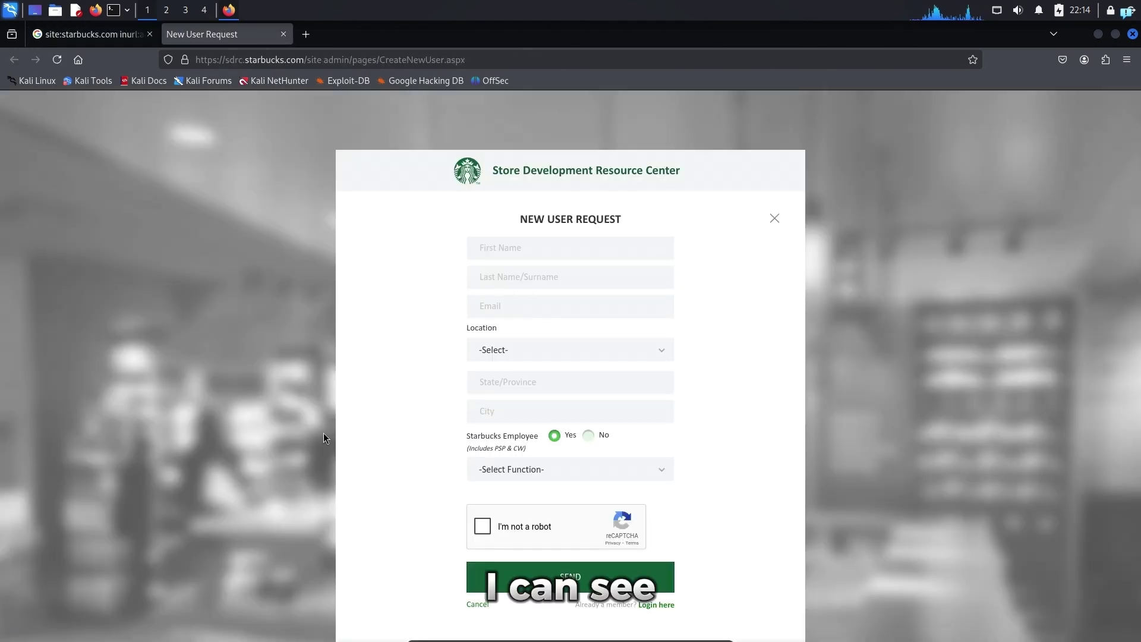
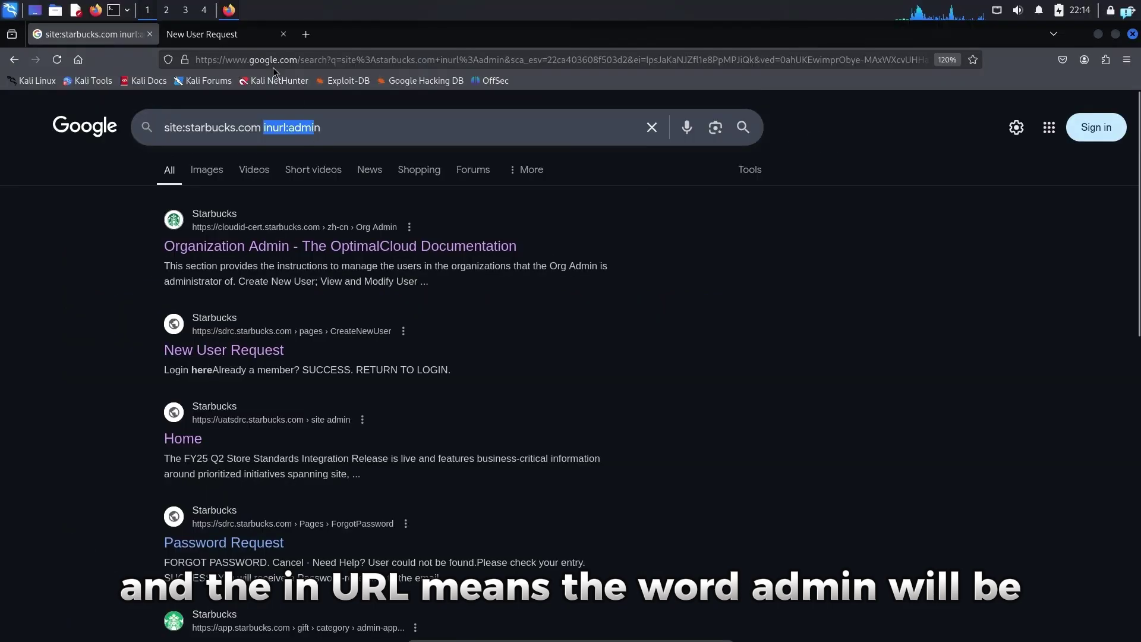
Switch to the New User Request page and examine its page address.
left_click(245, 37)
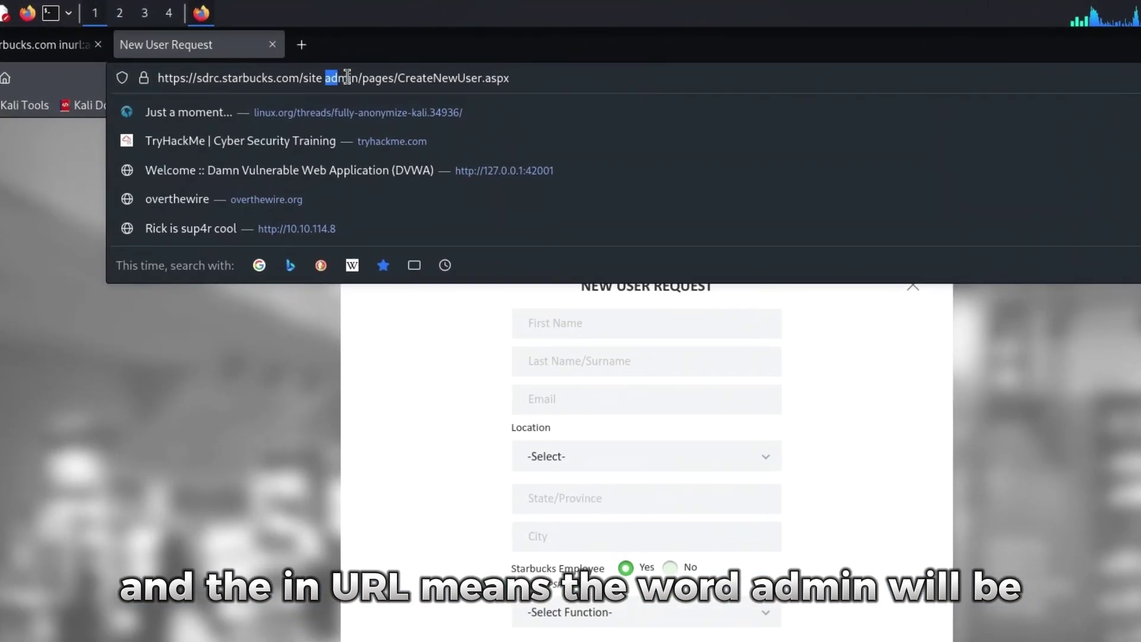
left_click_drag(348, 76, 355, 78)
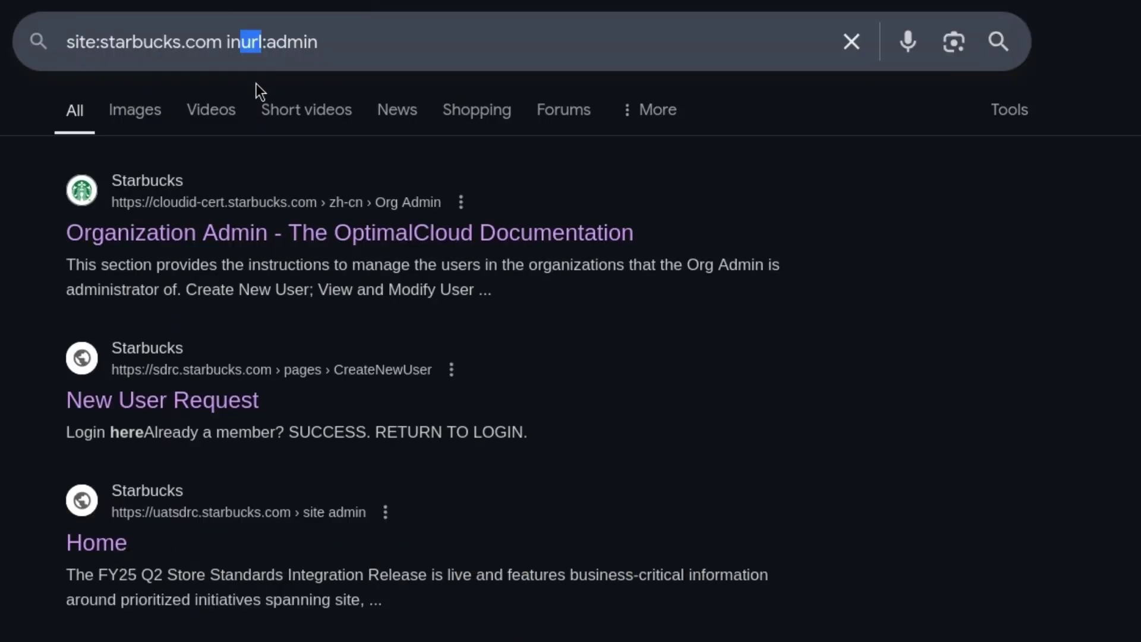
Search site:starbucks.com for admin with intitle: and intext: instead of inurl:, and open the Starbucks Admin Appreciation result in a new tab.
type("title")
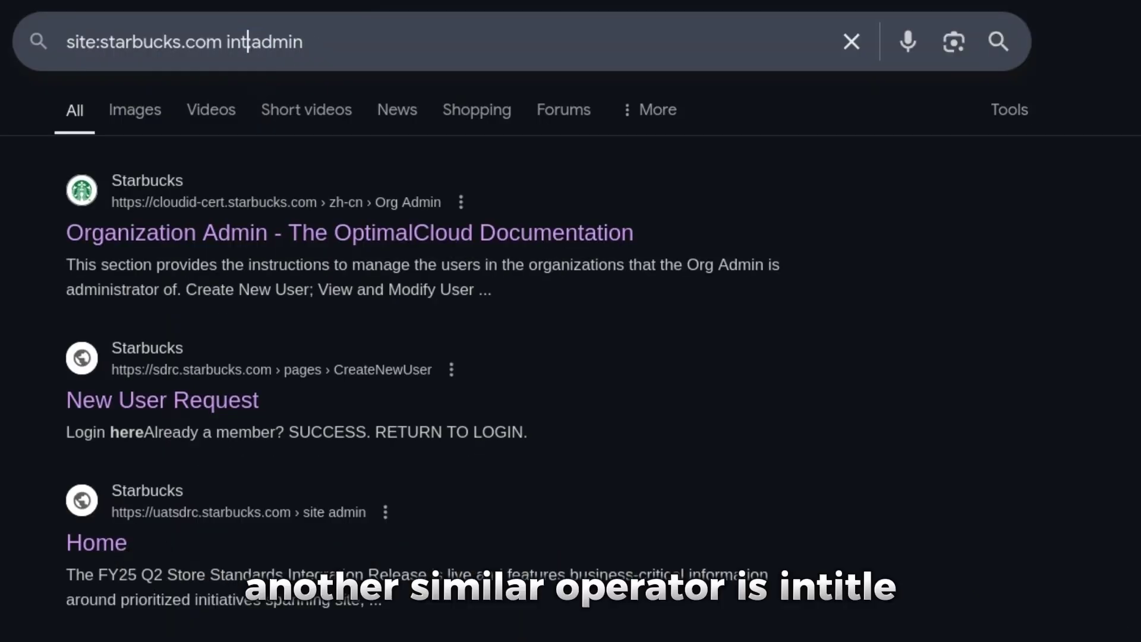
key("Return")
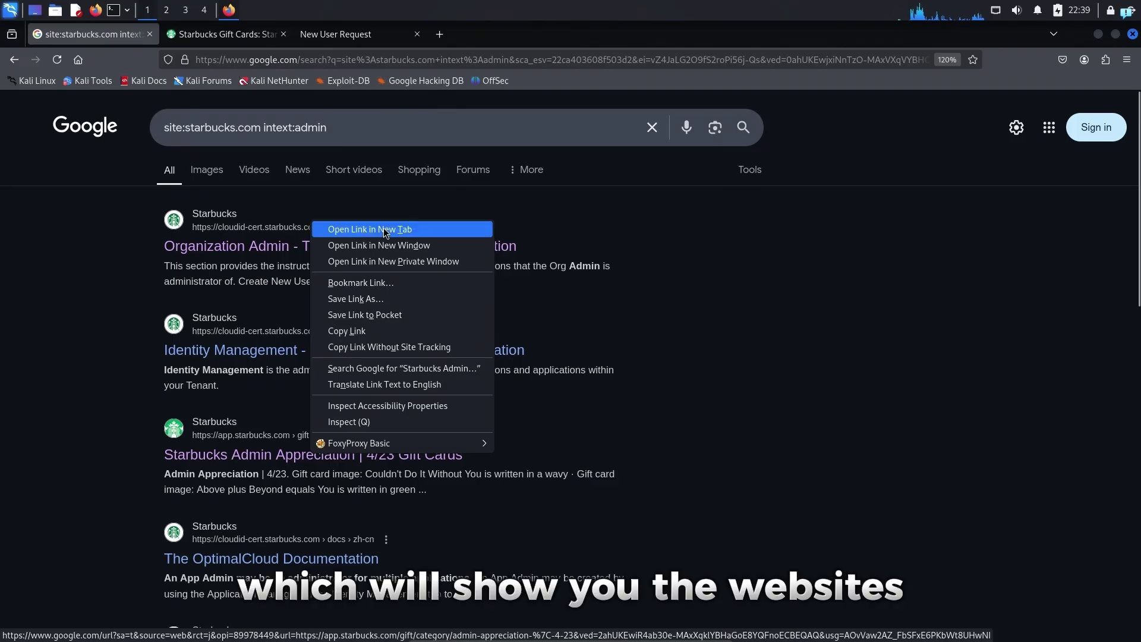
left_click(384, 229)
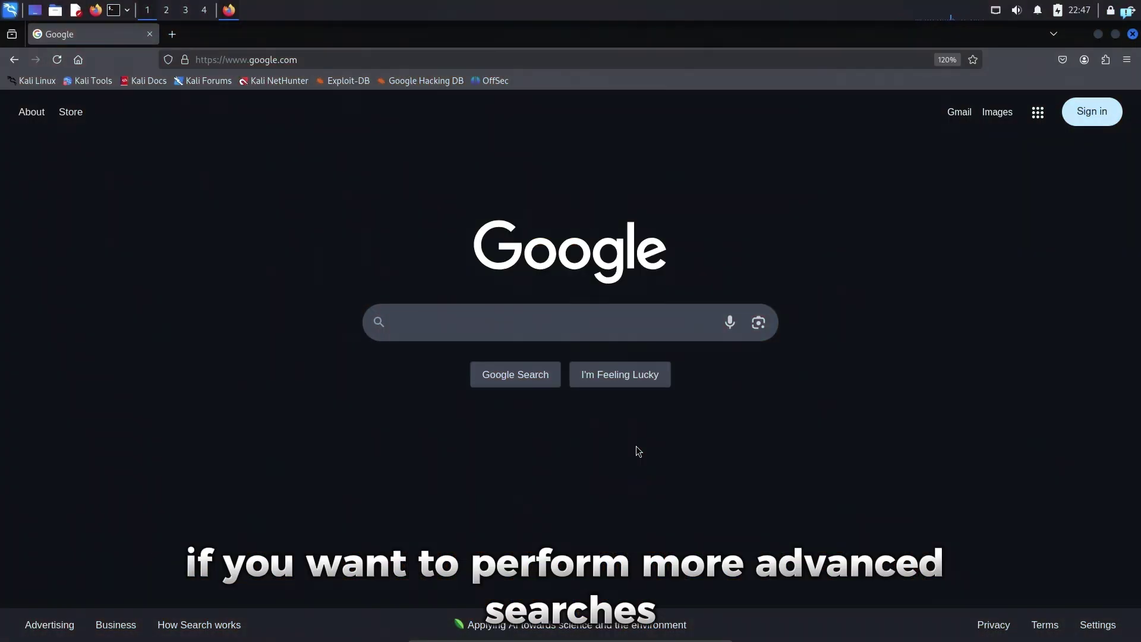
Search Google for "google hacking database".
left_click(625, 325)
type("google ")
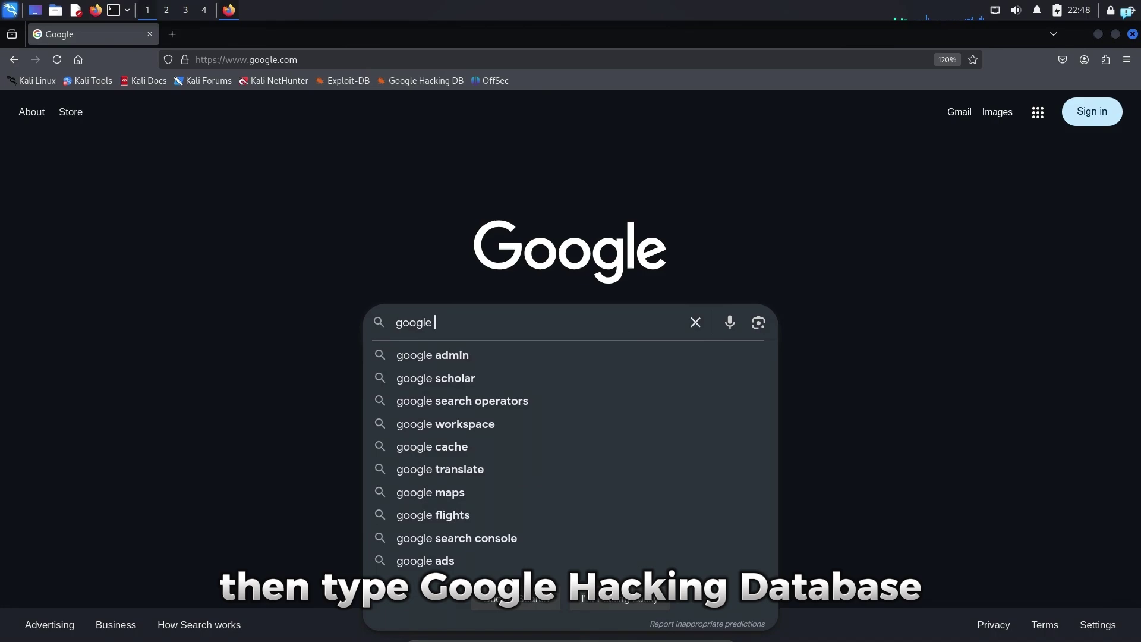
type("hacking database")
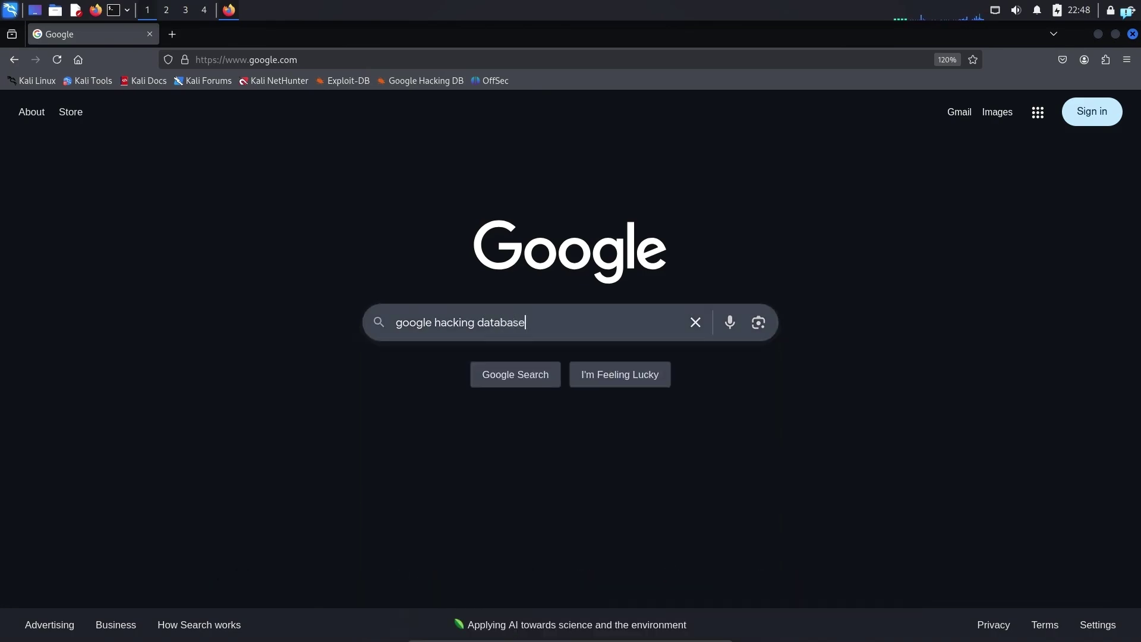
key("Return")
Open Exploit-DB's Google Hacking Database (GHDB) result in a new tab and switch to it.
right_click(479, 254)
left_click(483, 265)
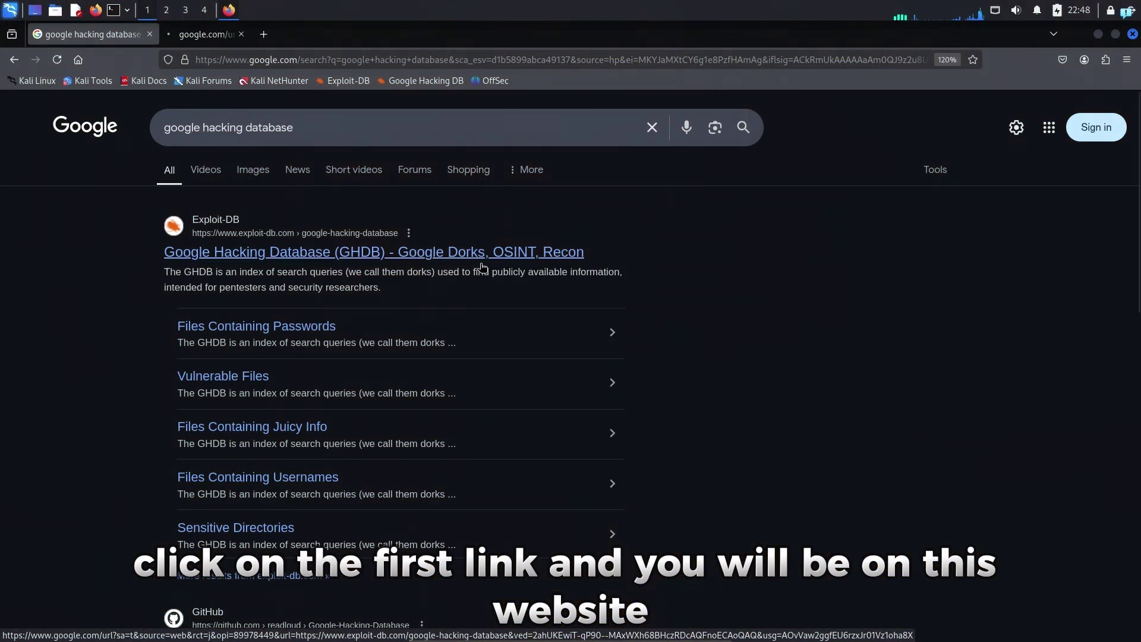
key("ctrl+Tab")
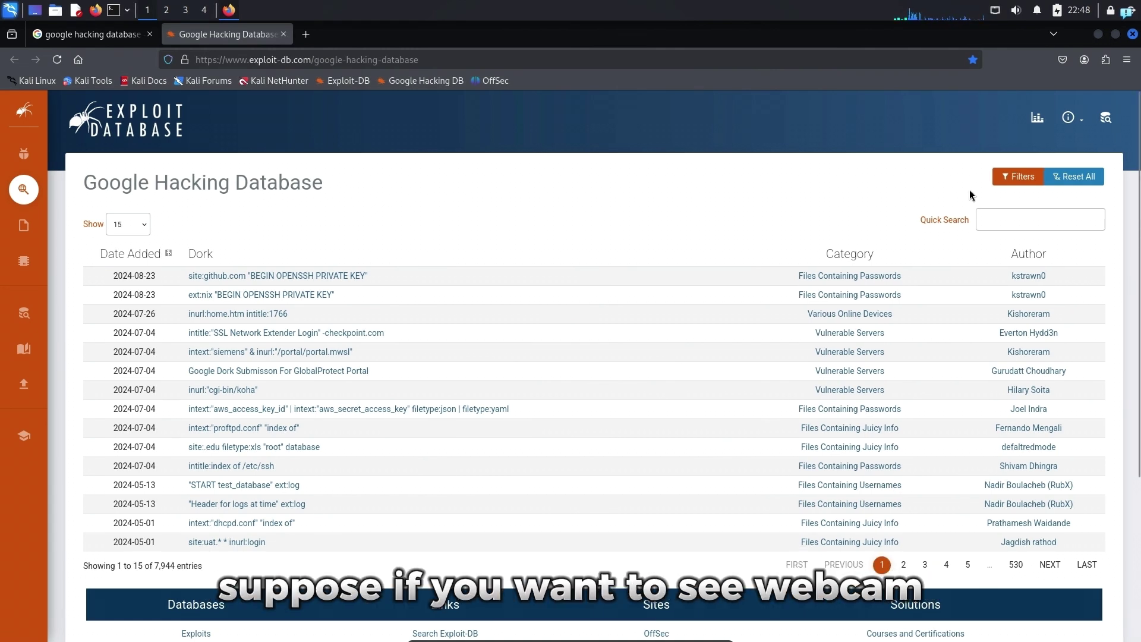
Filter the Google Hacking Database entries by the quick search term webcam.
left_click(1012, 225)
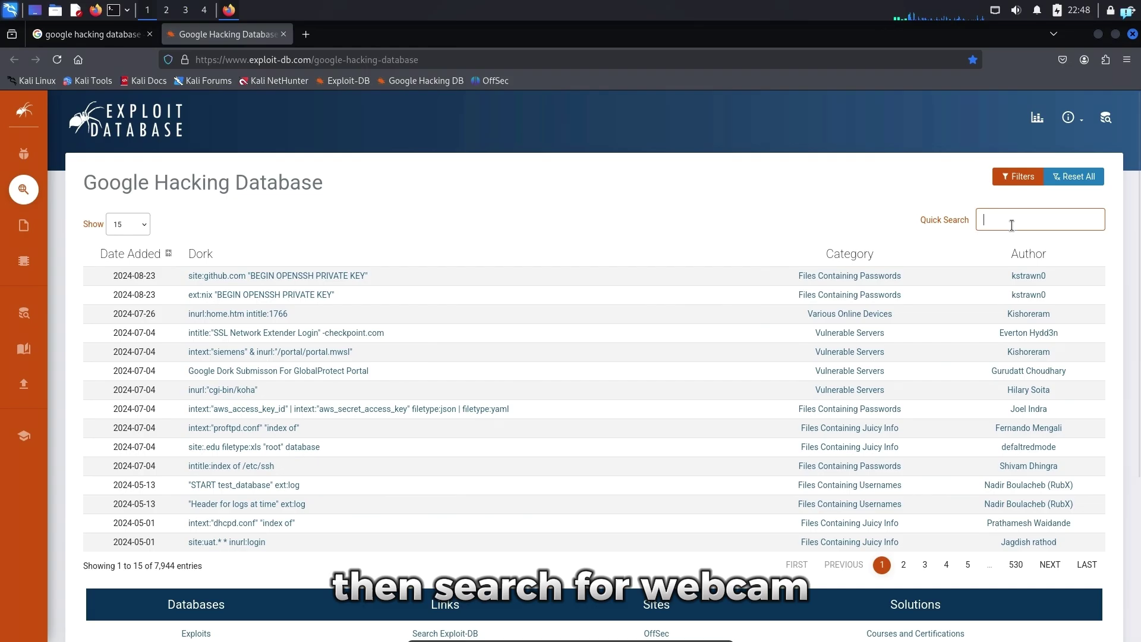
type("webcam 7\"")
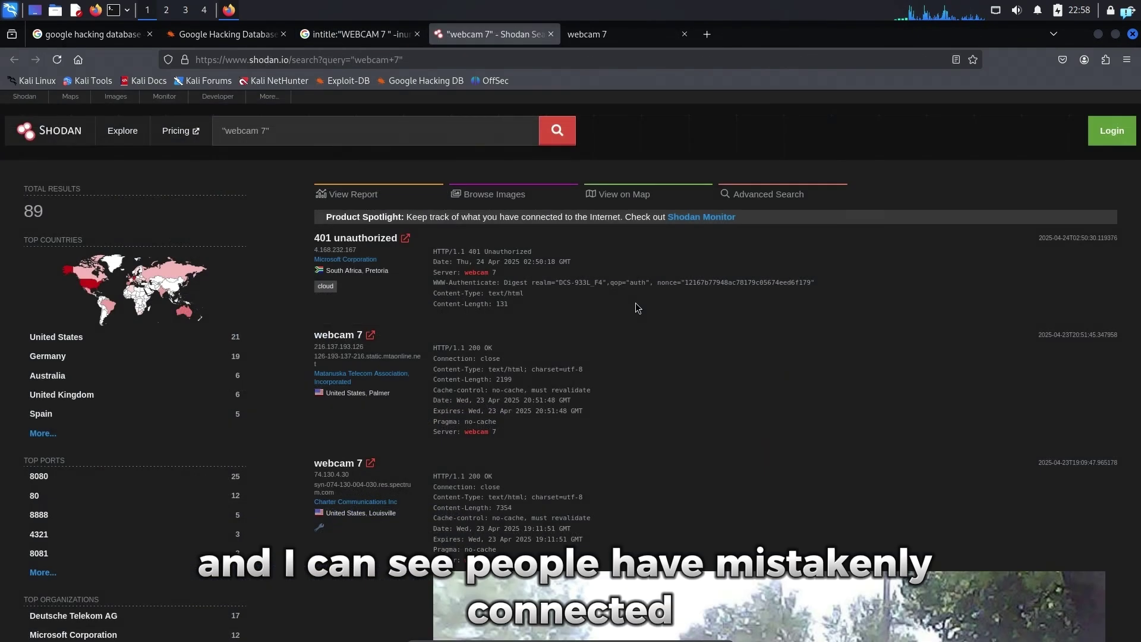
Look through the Shodan results for "webcam 7" and the open webcam 7 page, and return to the Google Hacking Database.
scroll(636, 308, "down", 6)
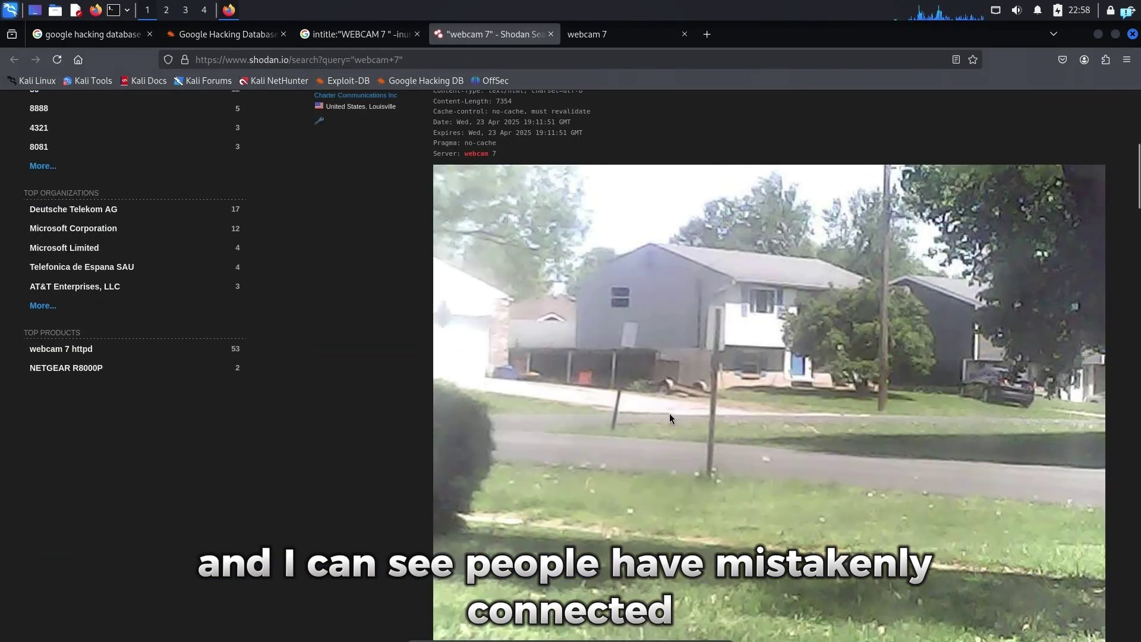
scroll(669, 414, "down", 2)
left_click(641, 31)
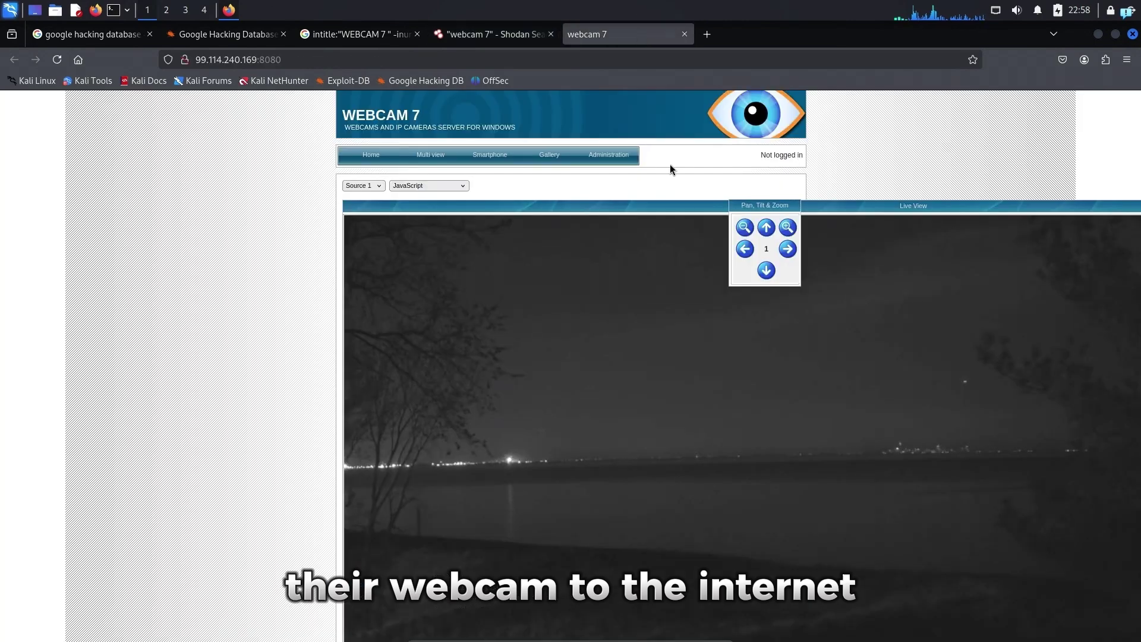
scroll(679, 329, "down", 3)
scroll(679, 330, "down", 5)
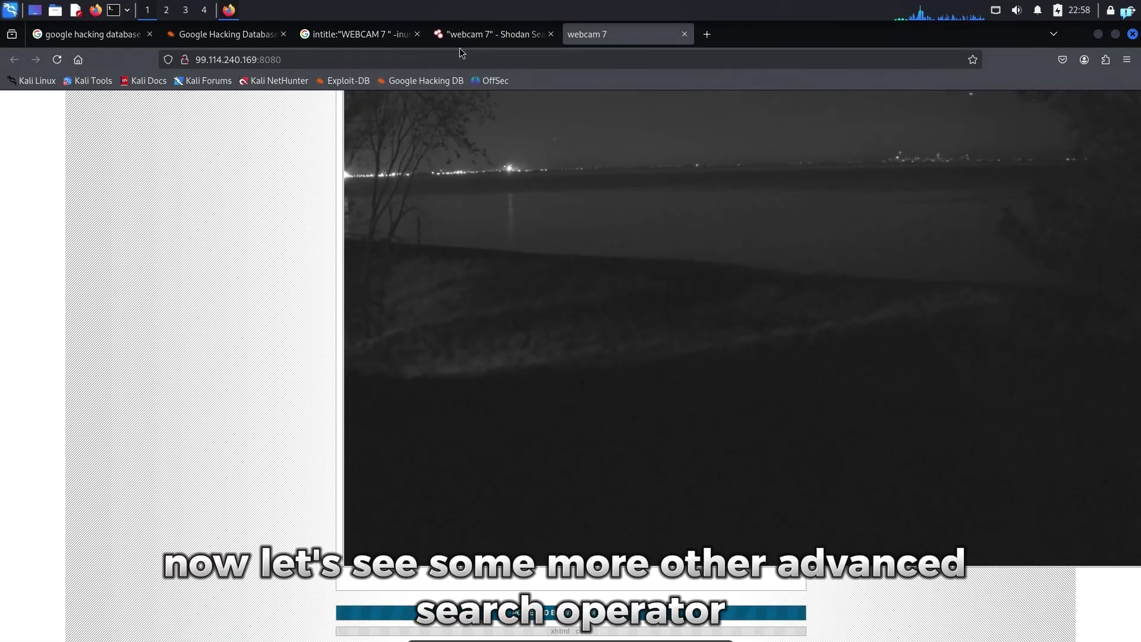
left_click(224, 37)
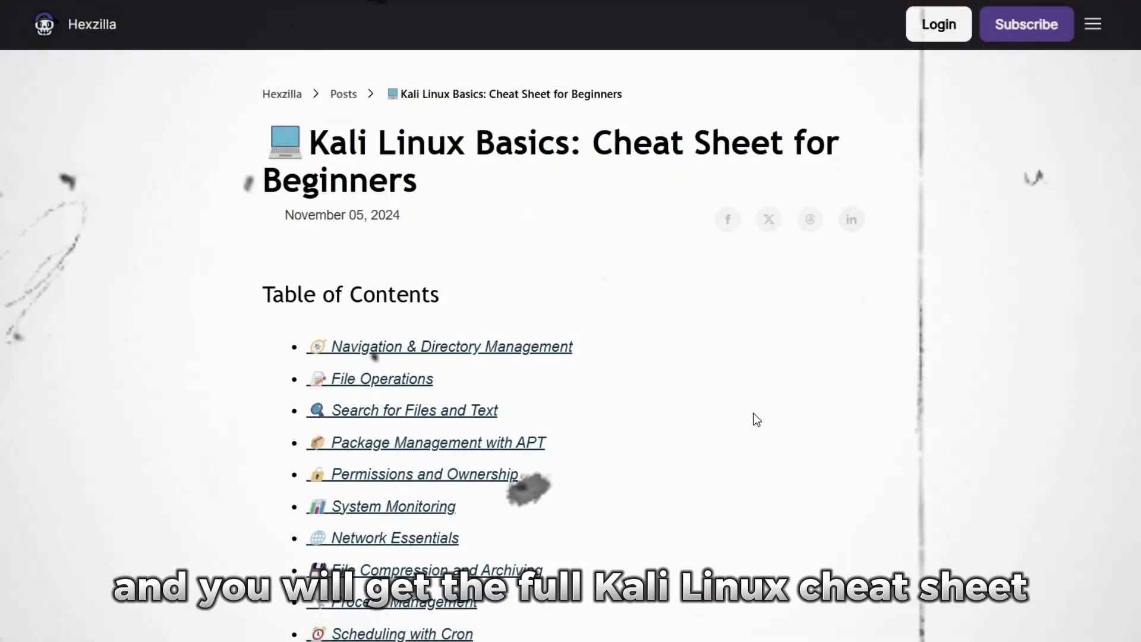
Read through the command tables of the Kali Linux Basics cheat sheet on the Hexzilla site.
scroll(723, 384, "down", 9)
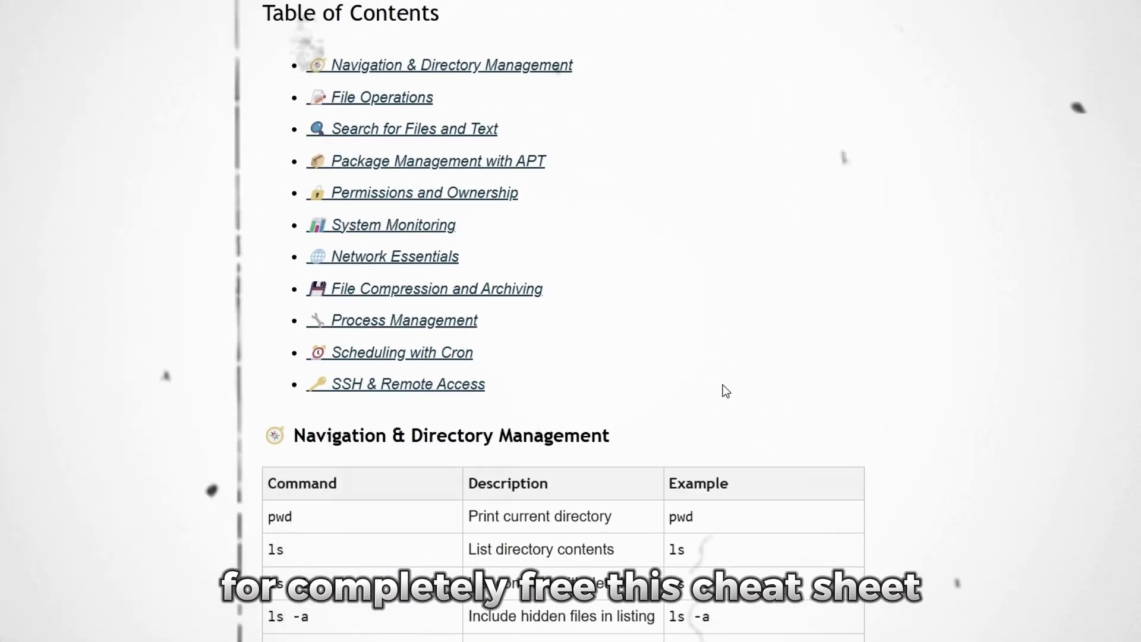
scroll(723, 385, "down", 10)
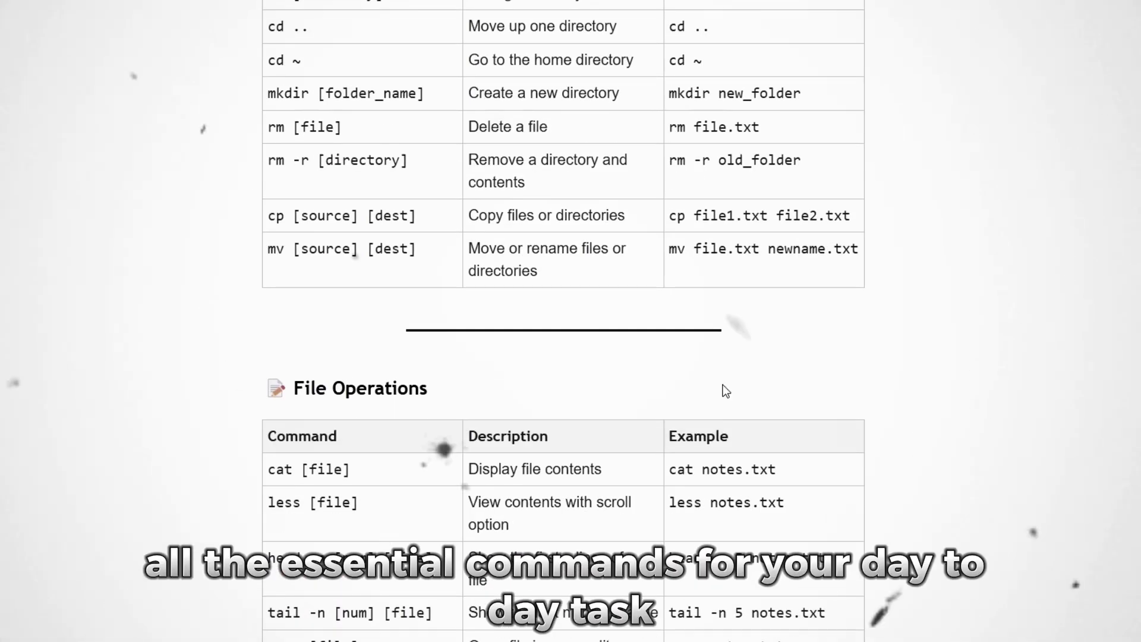
scroll(723, 385, "down", 10)
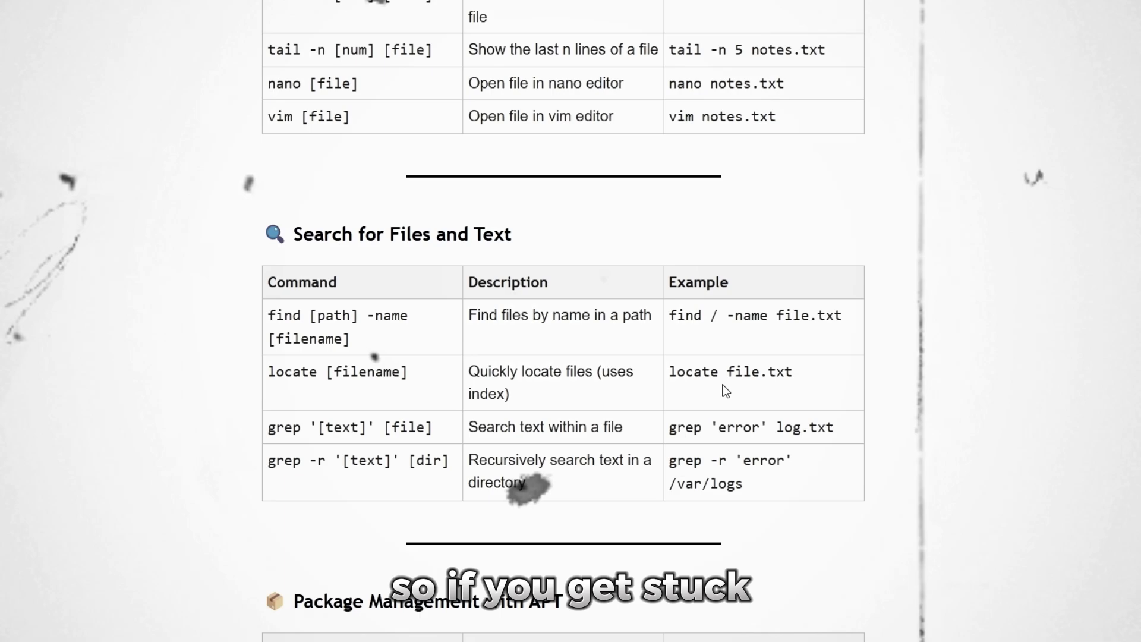
scroll(725, 390, "down", 3)
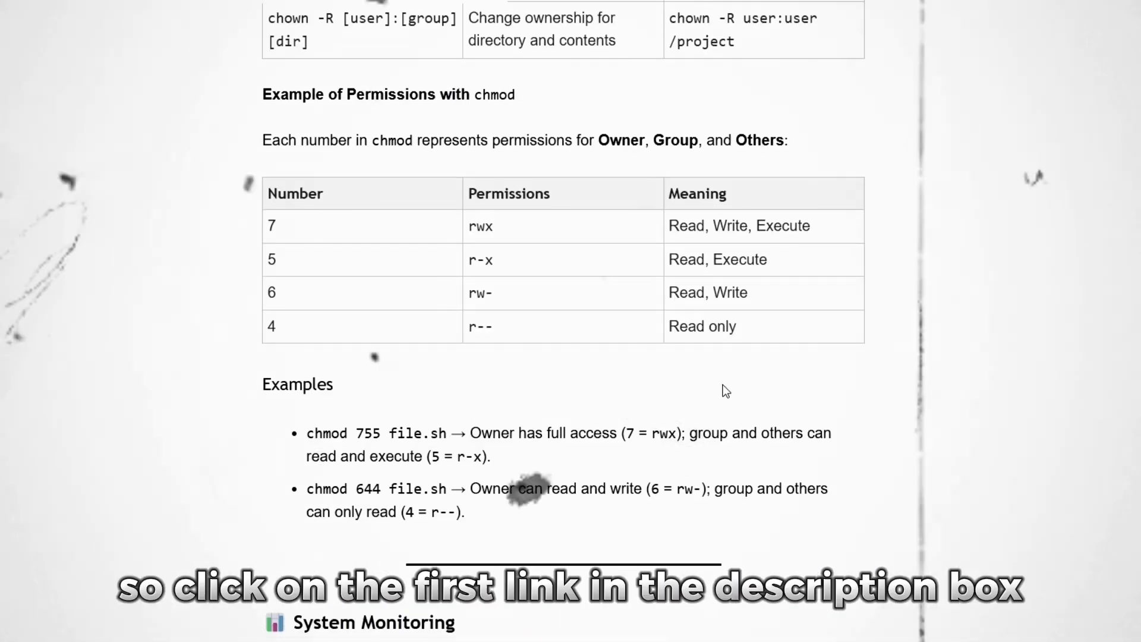
scroll(723, 384, "down", 9)
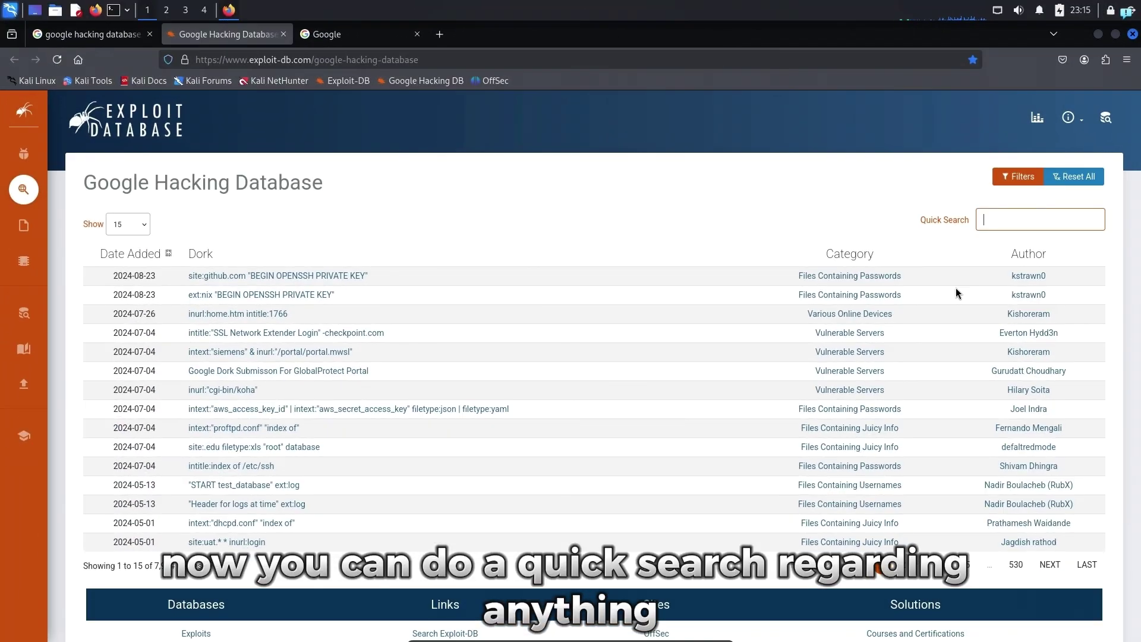
Filter the Google Hacking Database entries by the quick search term authentication.
type("authentication")
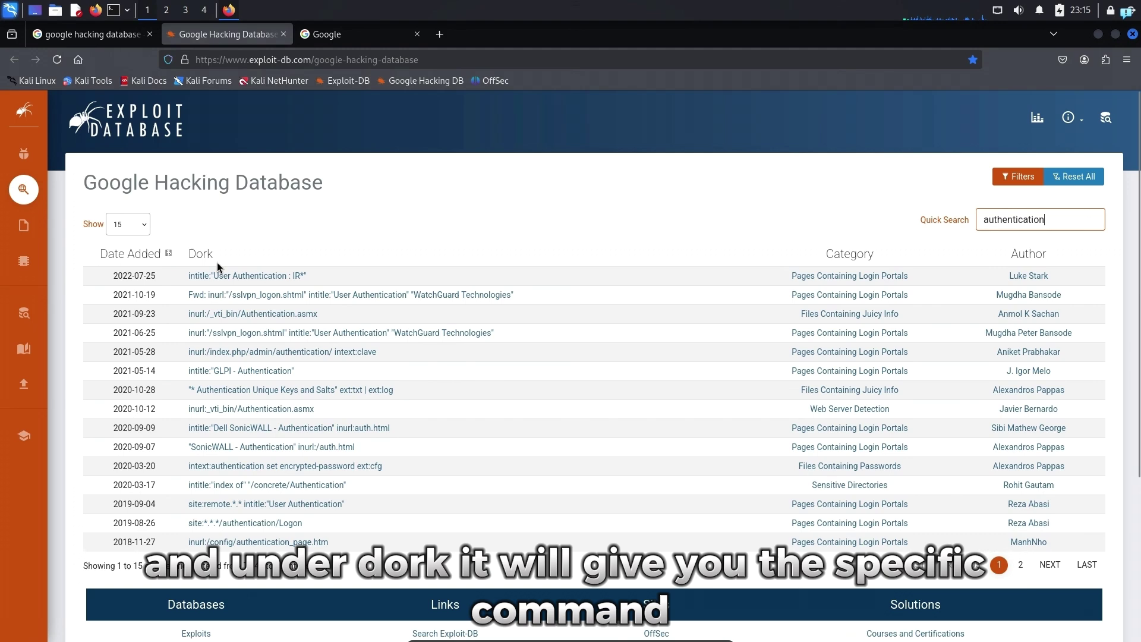